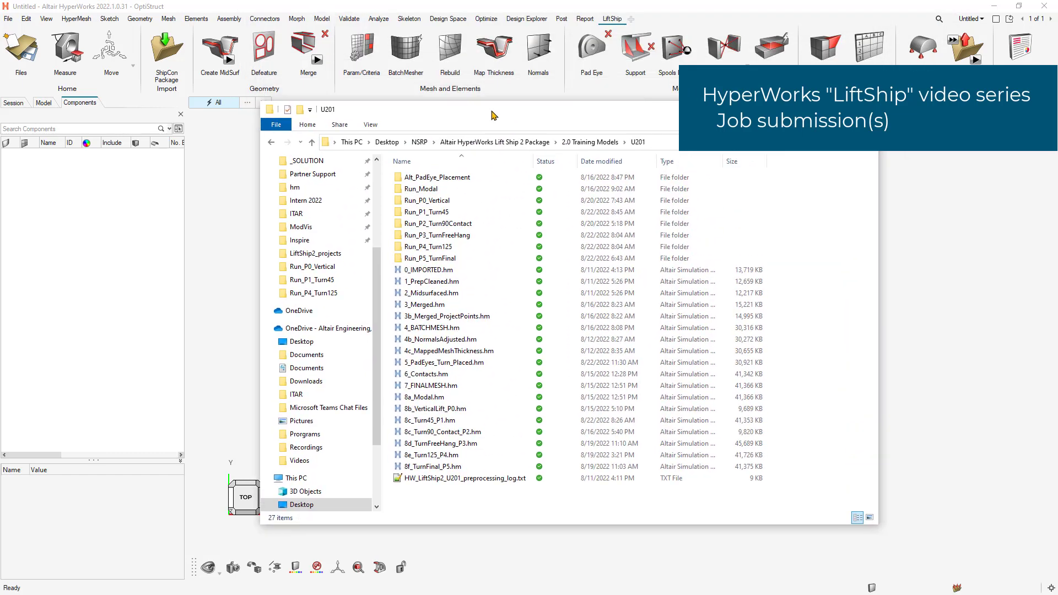
# - Examine the control cards of the turn-contact model in the model tree
pyautogui.moveTo(481, 105); pyautogui.dragTo(471, 106)
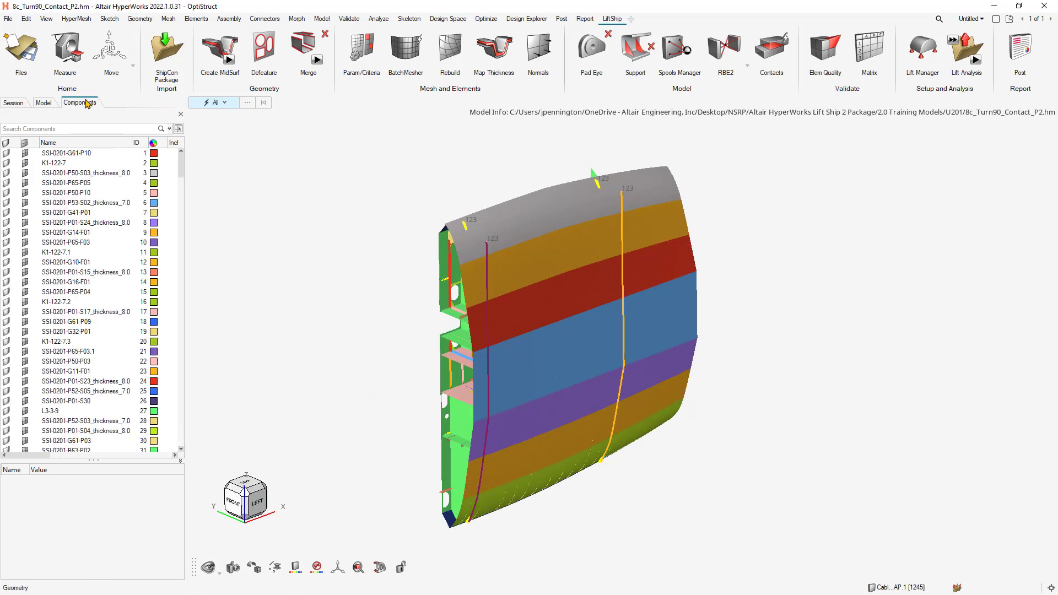
pyautogui.click(45, 103)
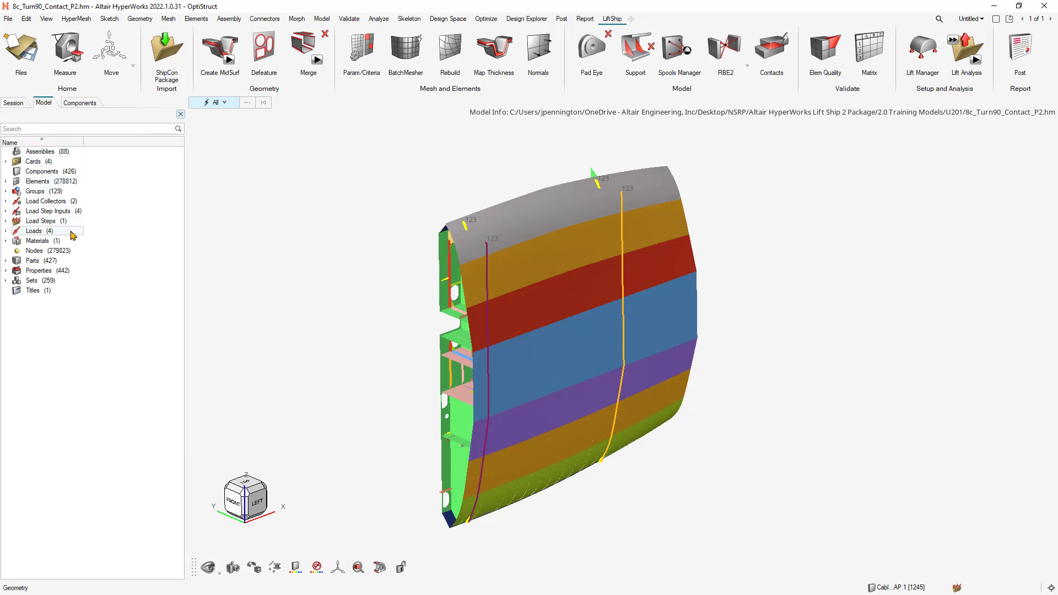
pyautogui.click(6, 162)
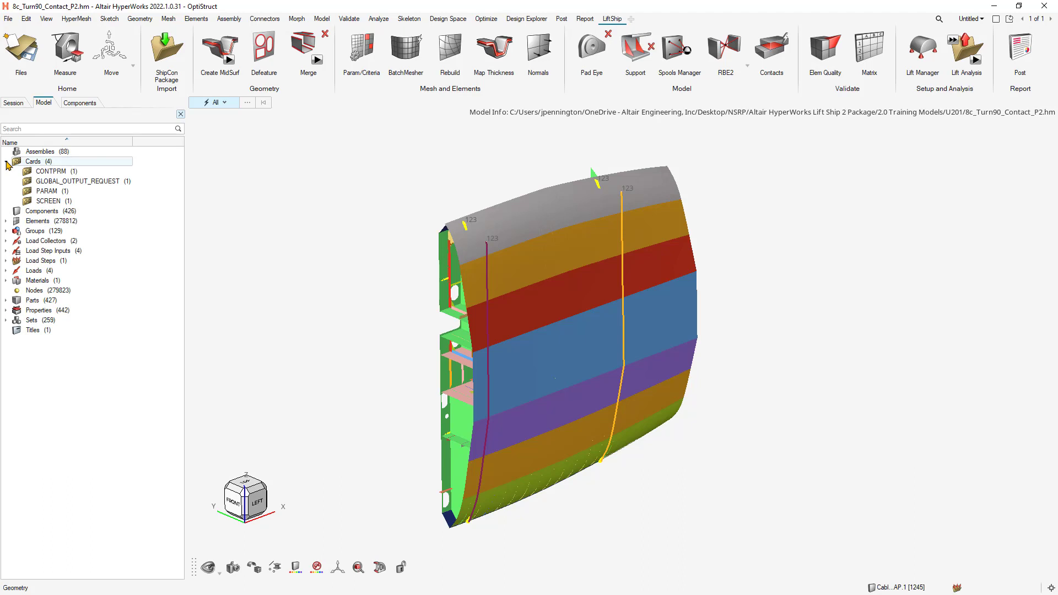
pyautogui.click(7, 162)
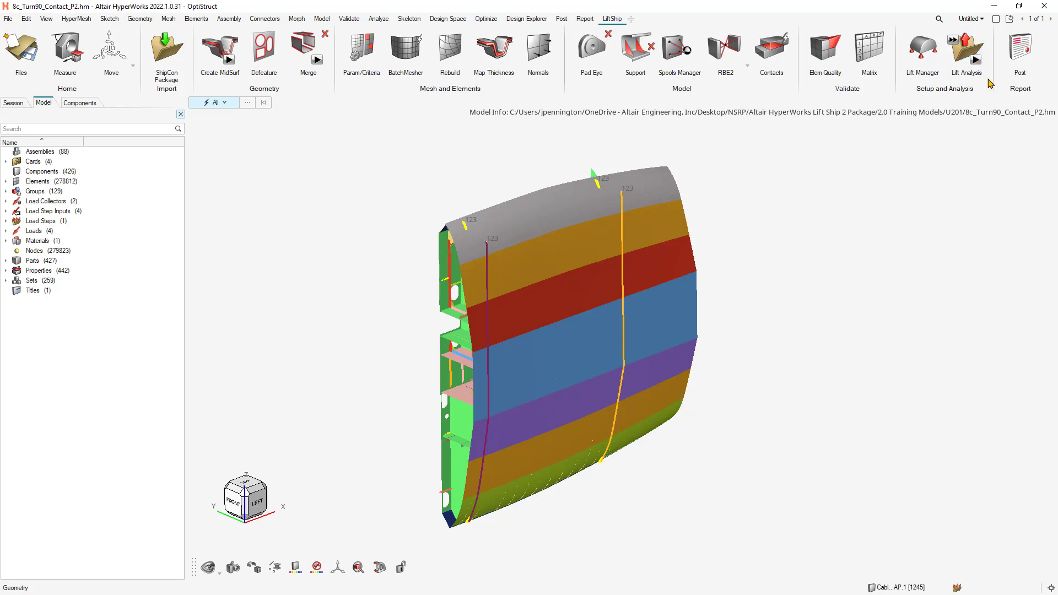
pyautogui.click(965, 53)
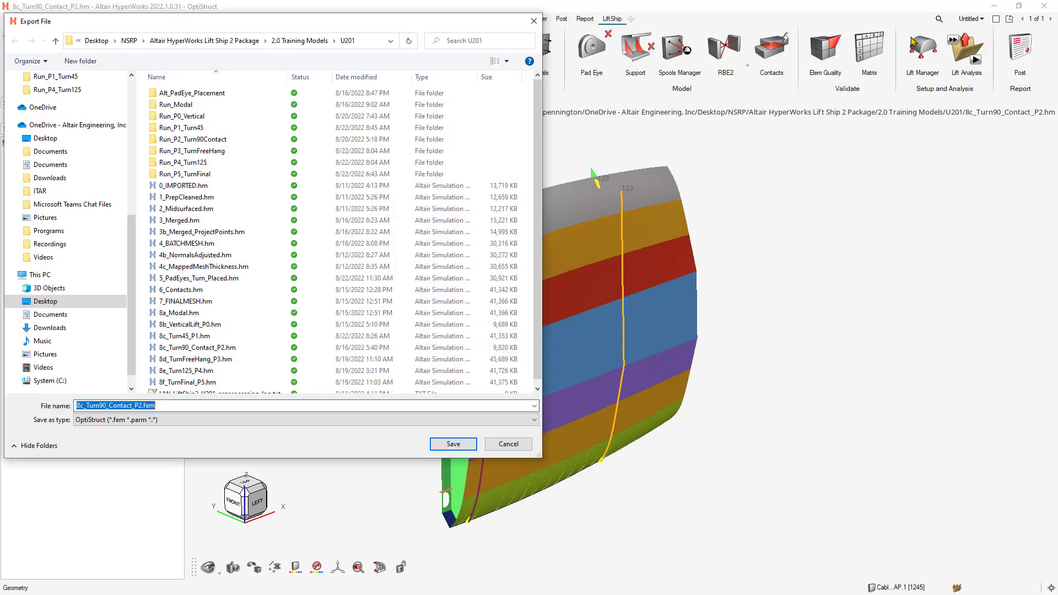
pyautogui.moveTo(385, 30); pyautogui.dragTo(593, 73)
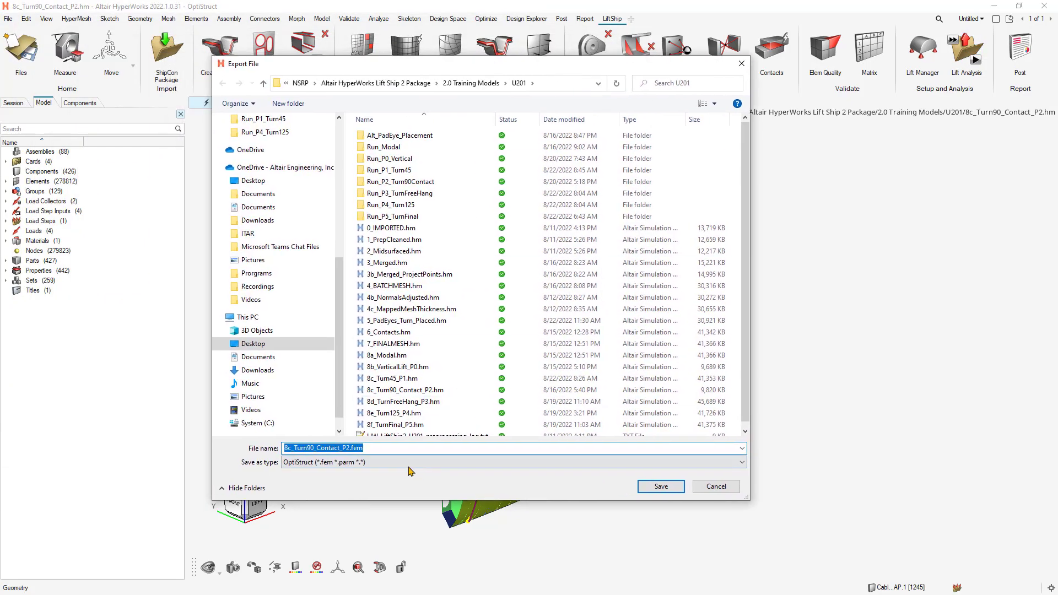
pyautogui.click(349, 448)
pyautogui.doubleClick(350, 448)
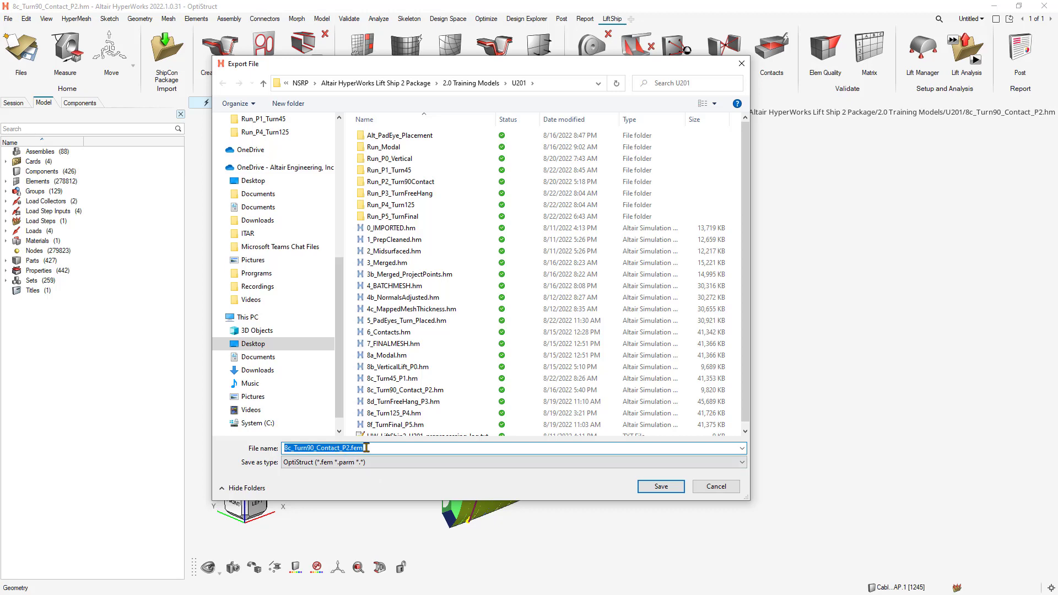
pyautogui.click(721, 487)
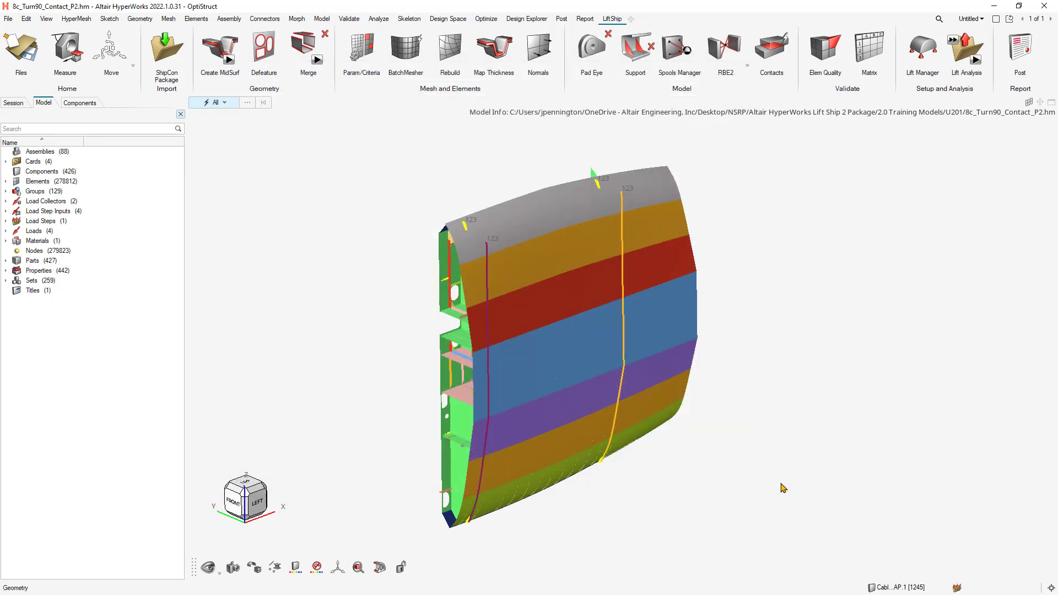
# - Launch the Compute Console and load 8_Lift.fem from the U201 Run_P0_Vertical folder as the input file
pyautogui.click(953, 41)
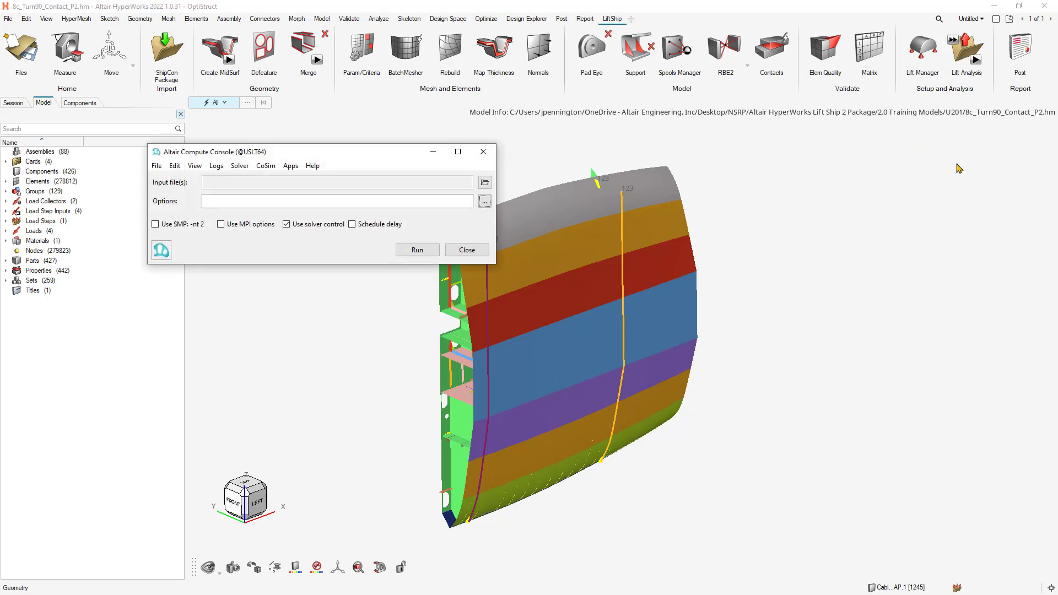
pyautogui.moveTo(334, 157); pyautogui.dragTo(379, 130)
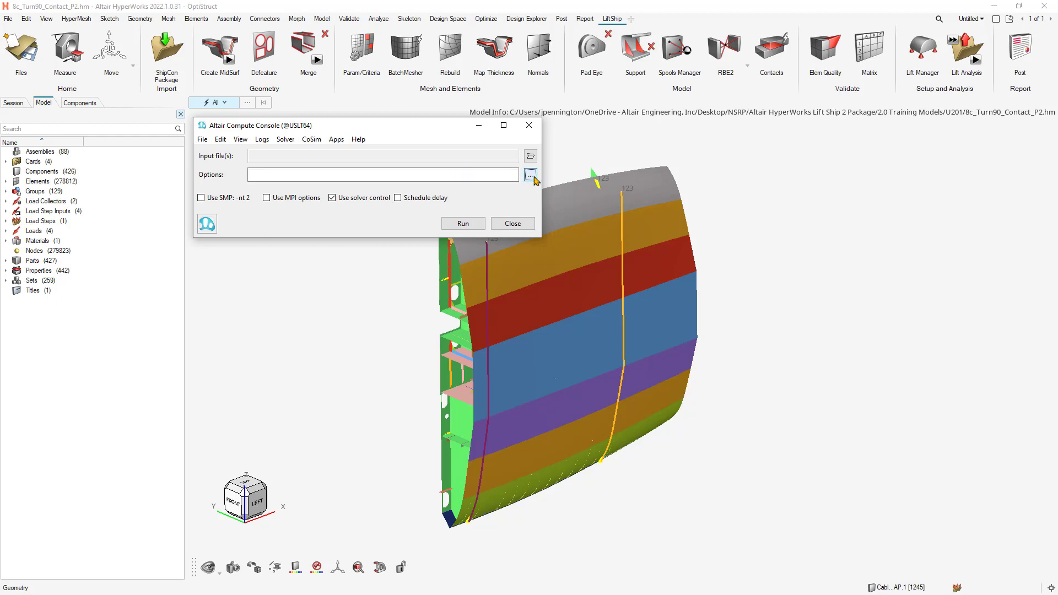
pyautogui.click(530, 156)
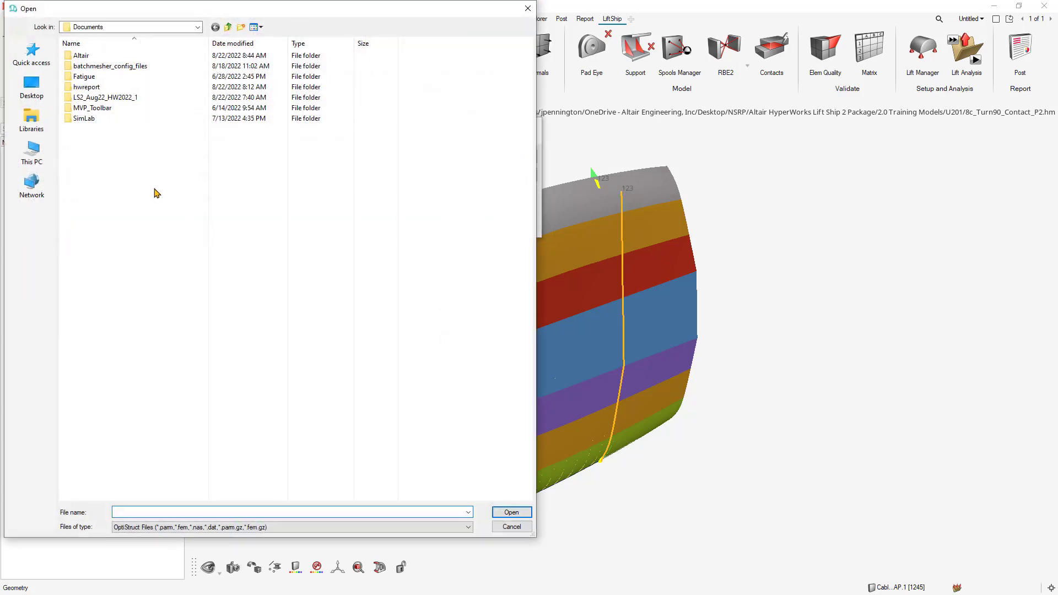
pyautogui.click(32, 52)
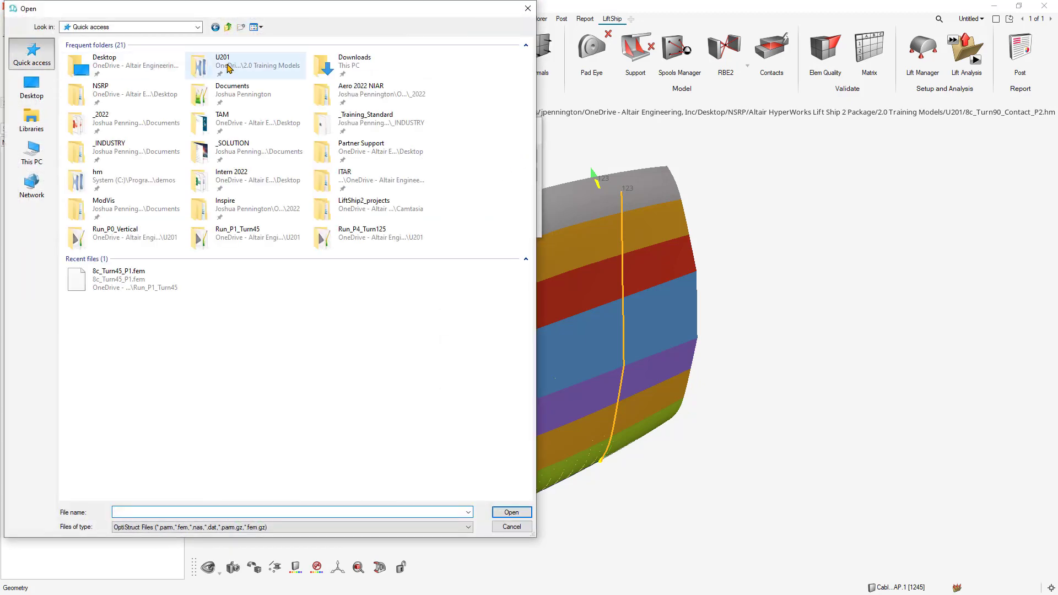
pyautogui.doubleClick(229, 68)
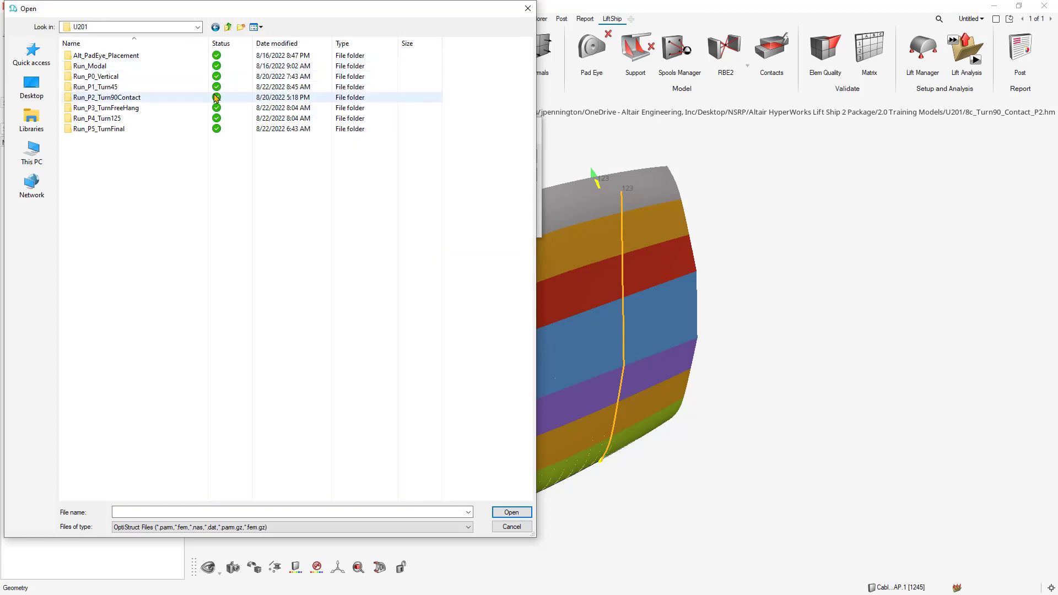
pyautogui.doubleClick(125, 80)
pyautogui.doubleClick(102, 67)
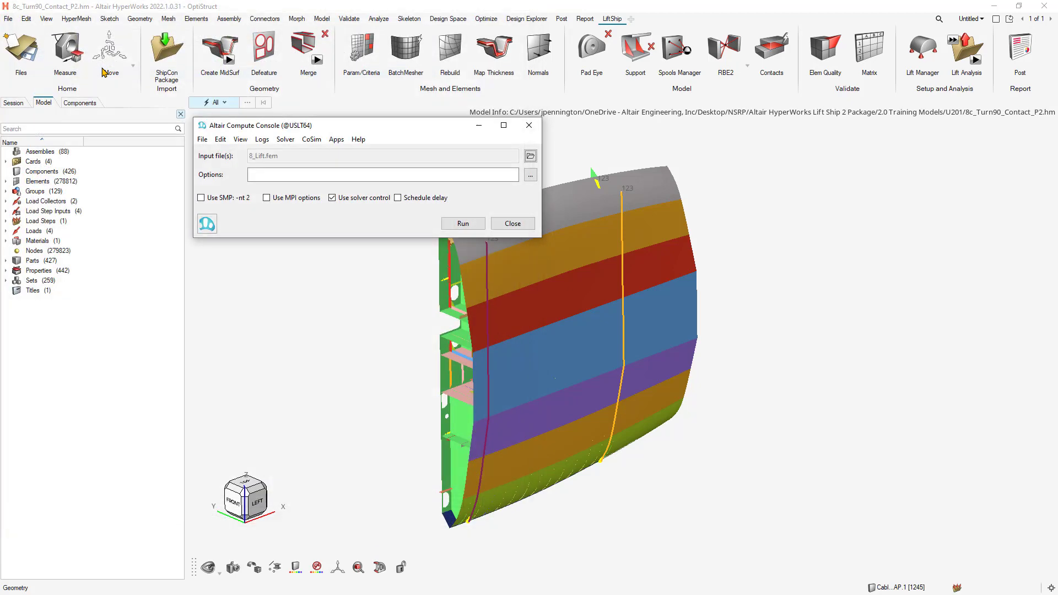
# - Examine the available OptiStruct solver options, including the extended list
pyautogui.click(530, 175)
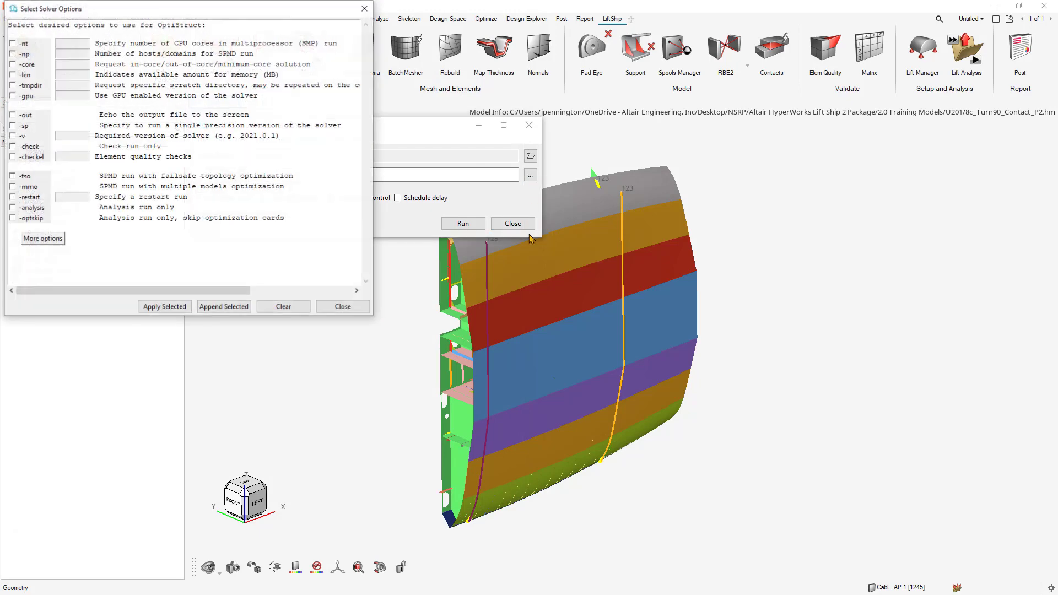
pyautogui.moveTo(216, 9); pyautogui.dragTo(395, 260)
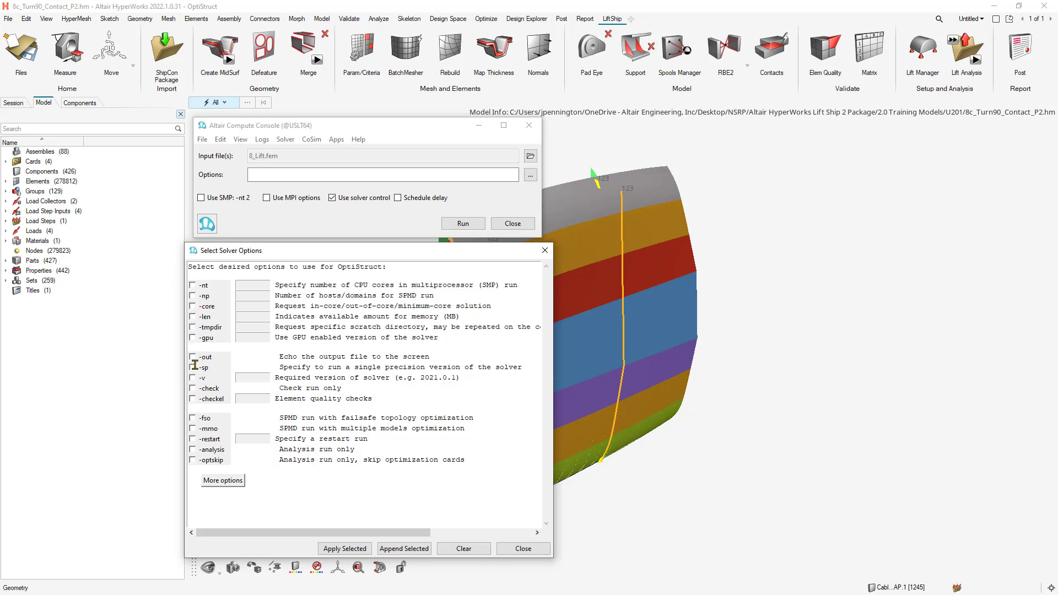
pyautogui.click(218, 481)
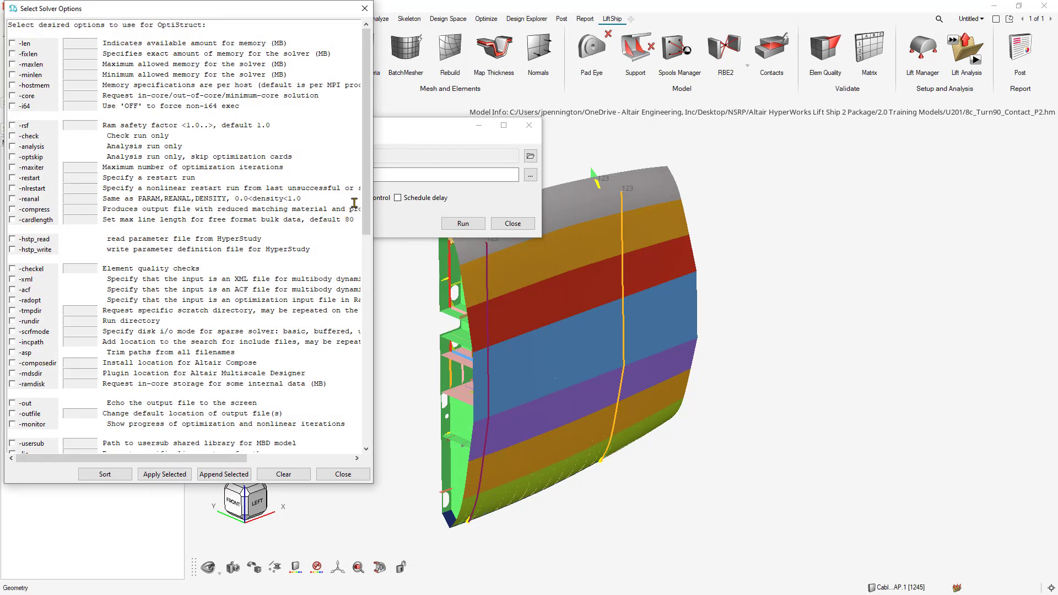
pyautogui.moveTo(366, 202); pyautogui.dragTo(363, 441)
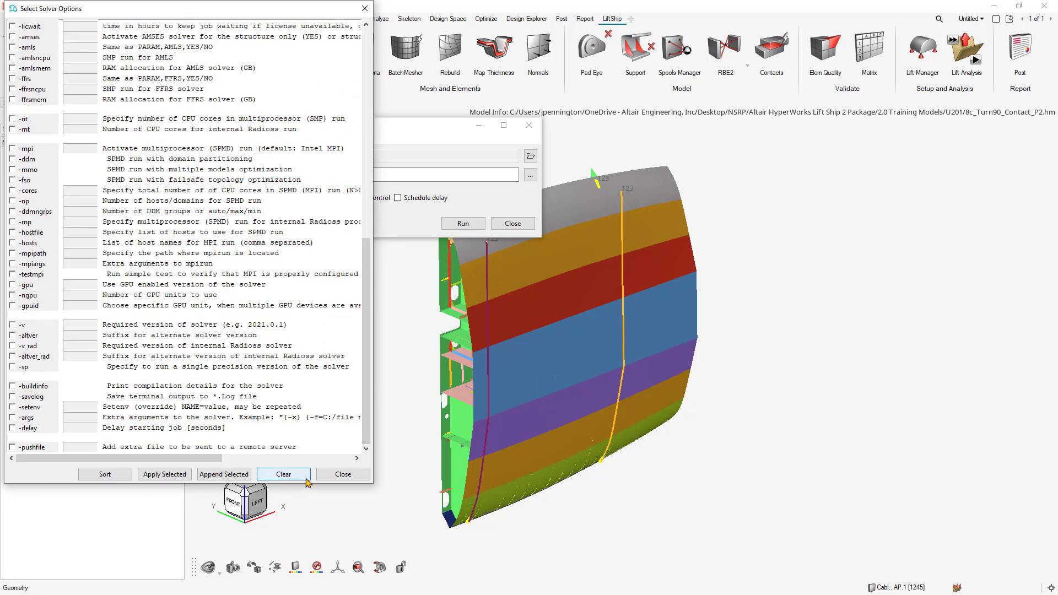
pyautogui.click(343, 475)
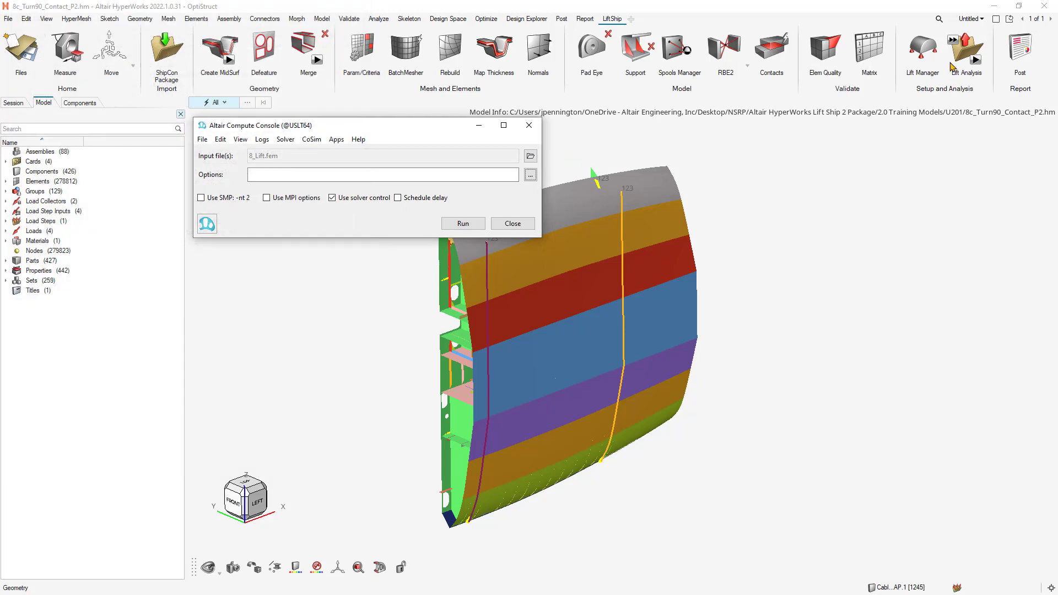
# - Set the number of SMP CPU cores (-nt) to 8 and apply it to the run options
pyautogui.click(531, 175)
pyautogui.click(12, 43)
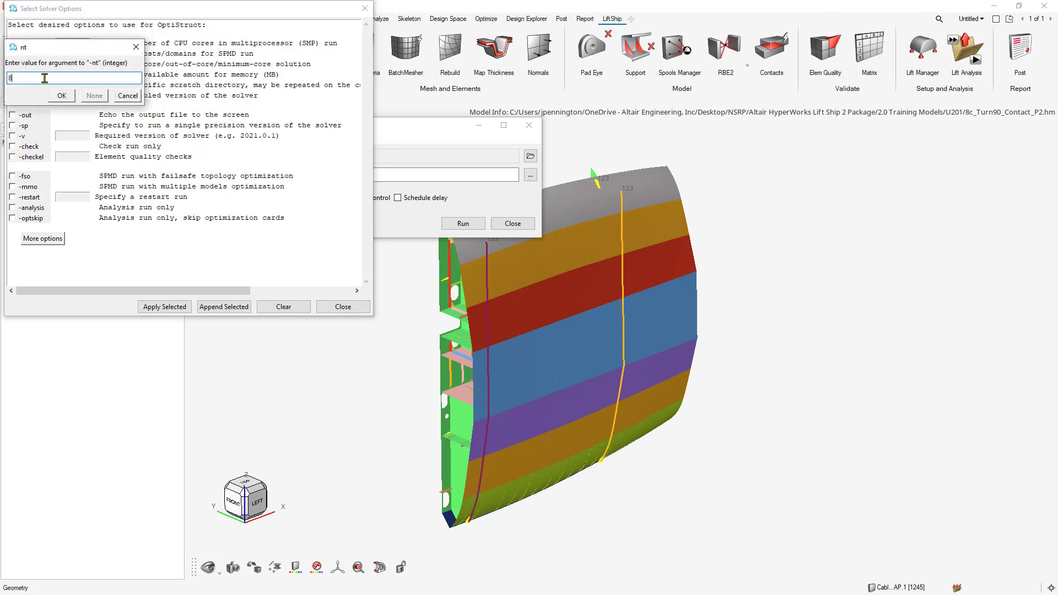
pyautogui.click(62, 95)
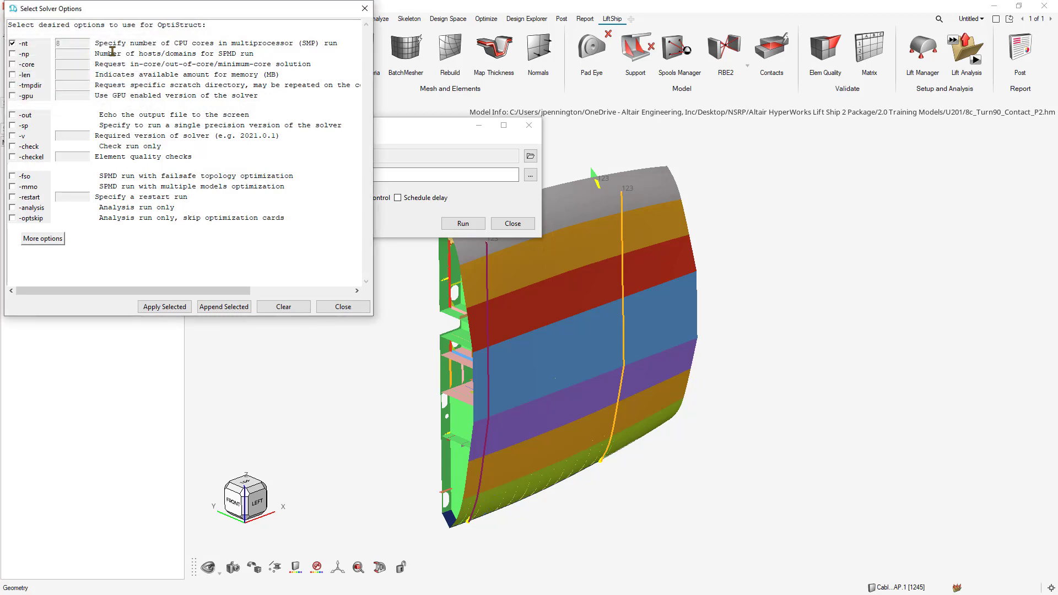
pyautogui.click(184, 313)
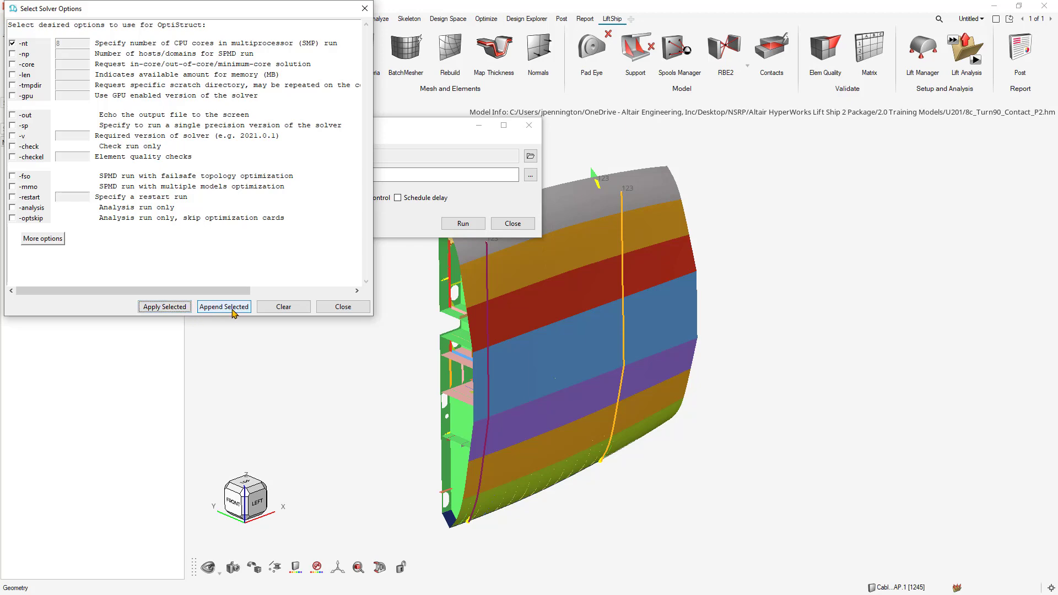
pyautogui.click(342, 307)
pyautogui.moveTo(272, 174); pyautogui.dragTo(229, 172)
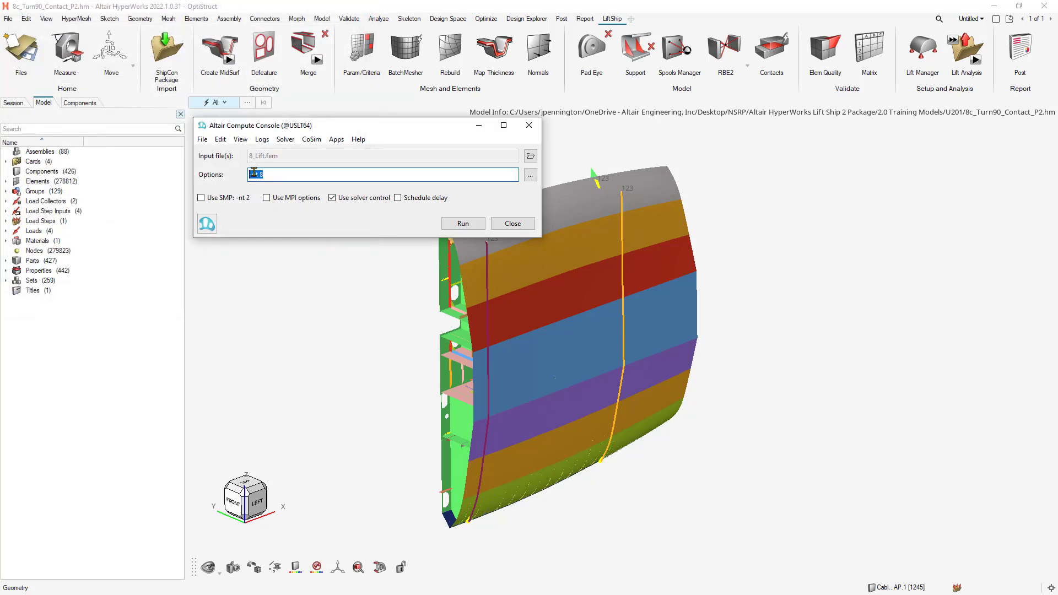
pyautogui.click(444, 175)
# - Copy the solver file 8_Lift.fem from the Run_P0_Vertical folder
pyautogui.click(530, 156)
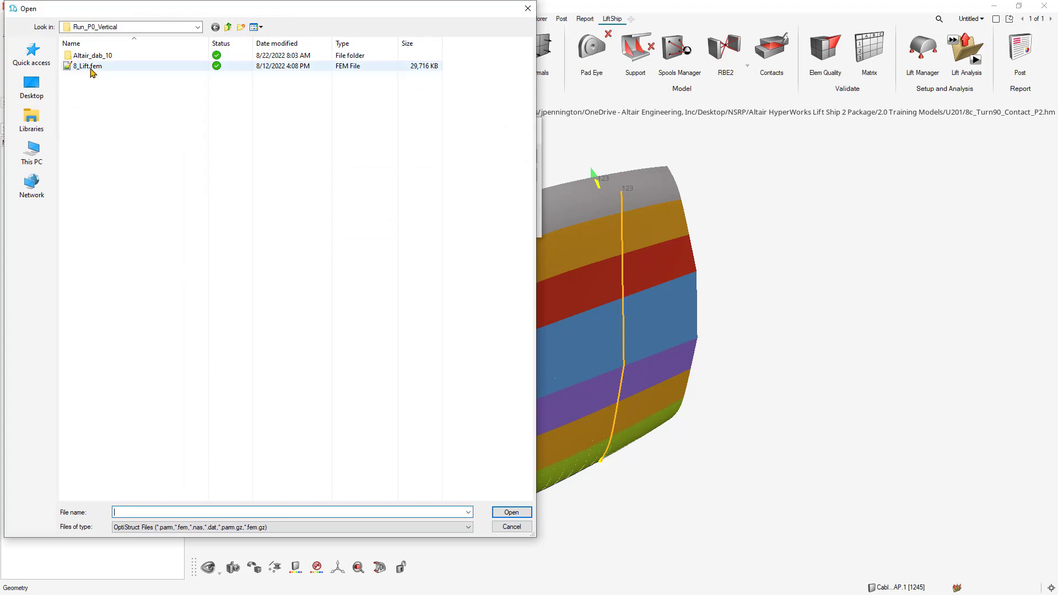
pyautogui.click(91, 66)
pyautogui.rightClick(91, 67)
pyautogui.click(113, 279)
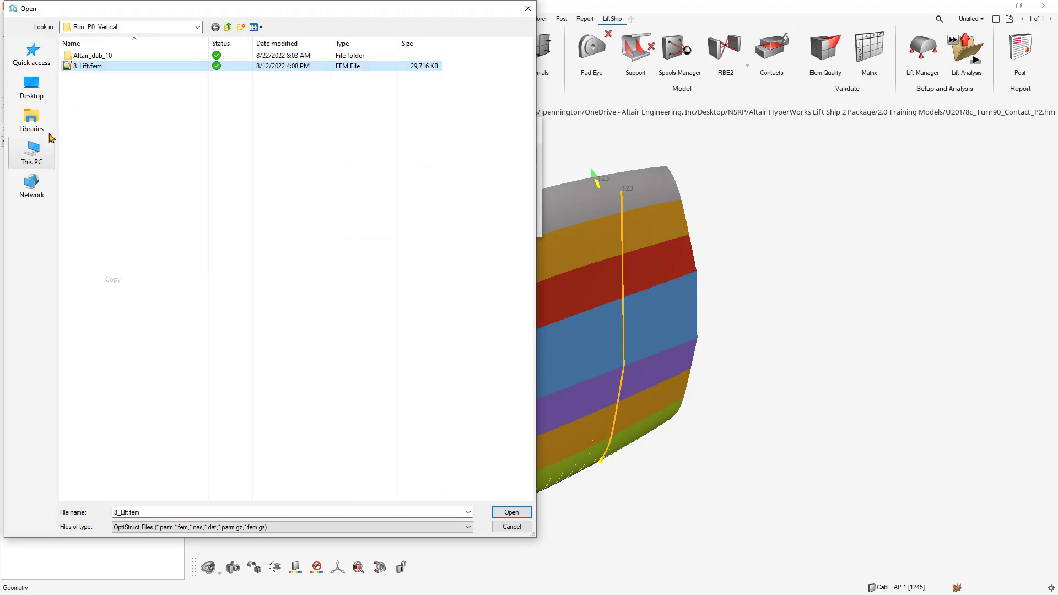
# - Create a new folder named test on the Desktop
pyautogui.click(31, 87)
pyautogui.rightClick(143, 293)
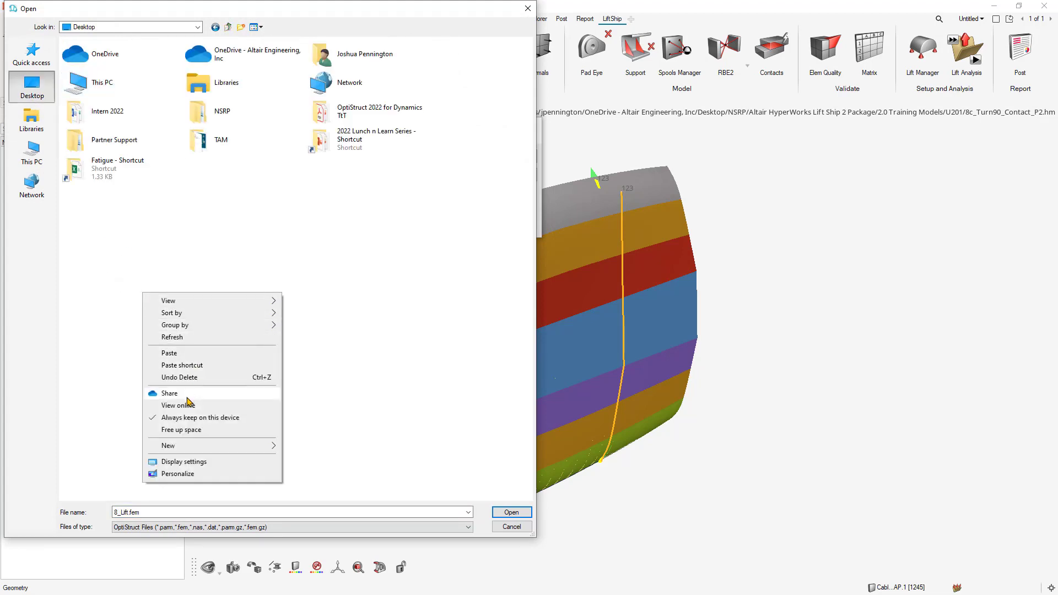
pyautogui.moveTo(171, 446)
pyautogui.click(303, 295)
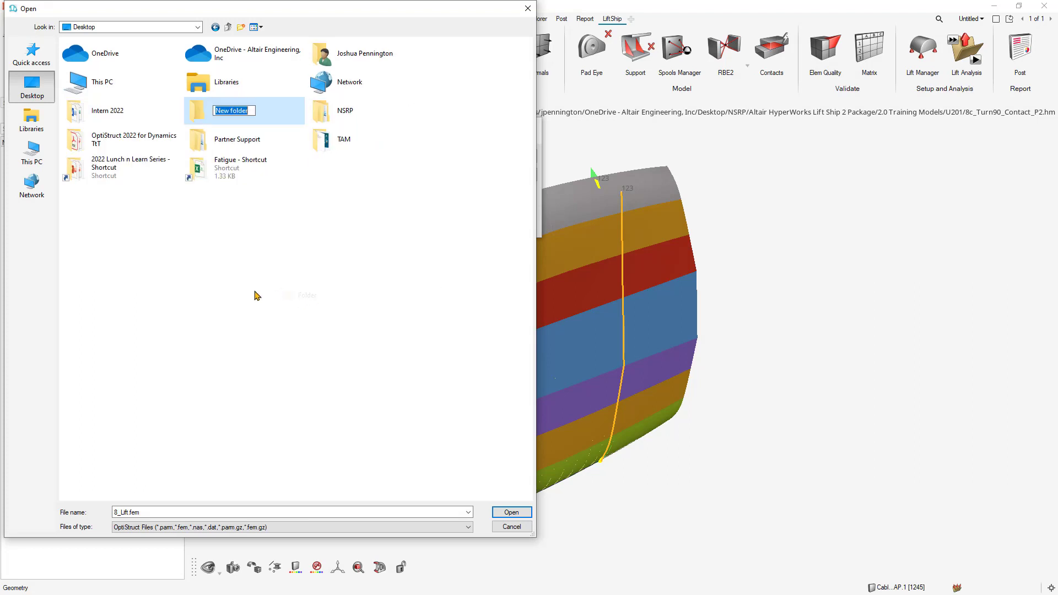
pyautogui.write('test')
pyautogui.press('Return')
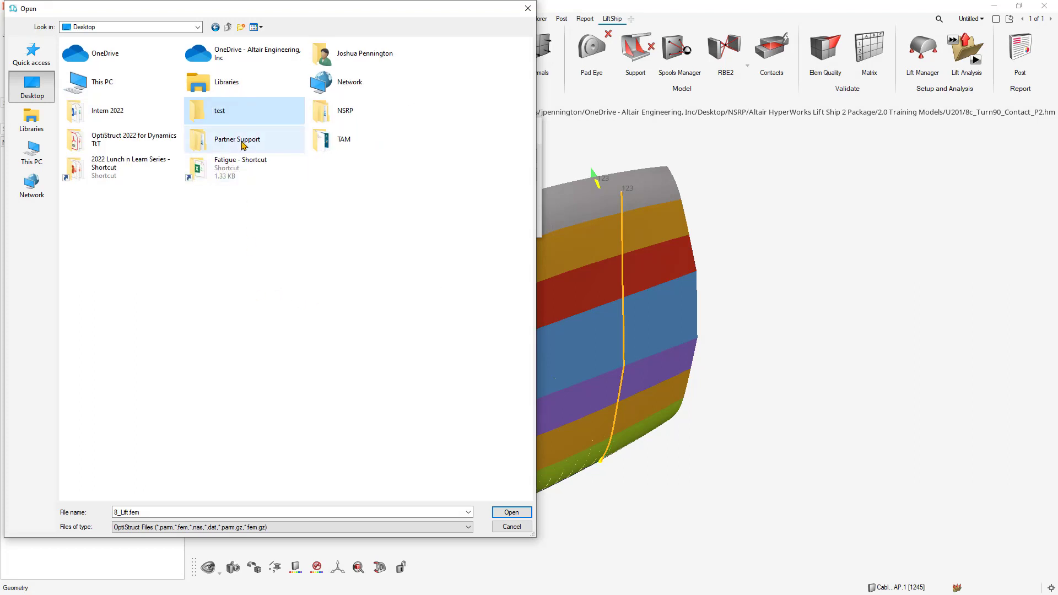
# - Paste 8_Lift.fem into the test folder and load that copy as the input file
pyautogui.doubleClick(237, 119)
pyautogui.click(511, 513)
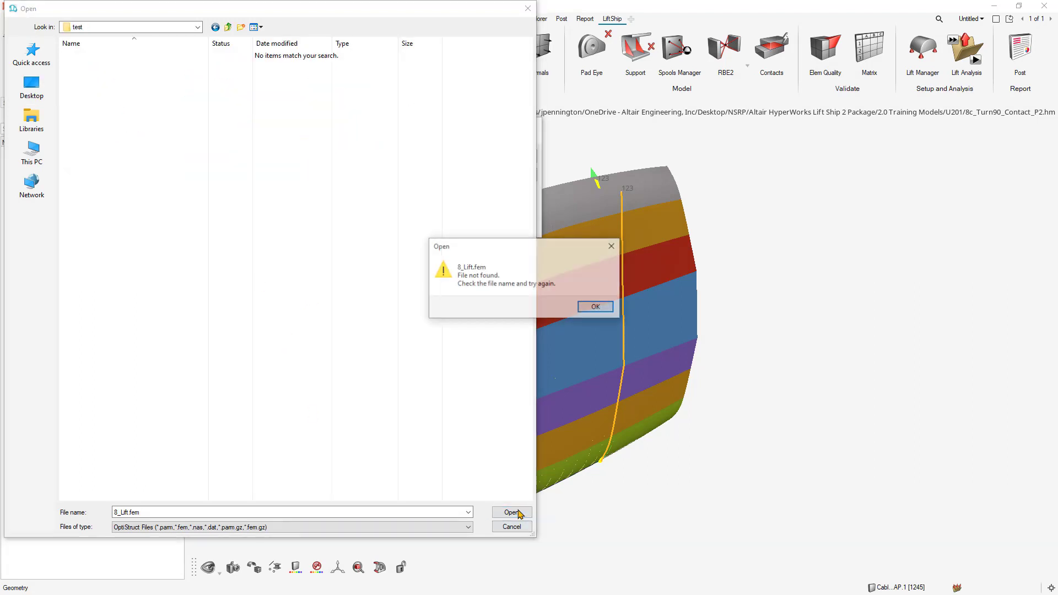
pyautogui.click(596, 307)
pyautogui.rightClick(123, 126)
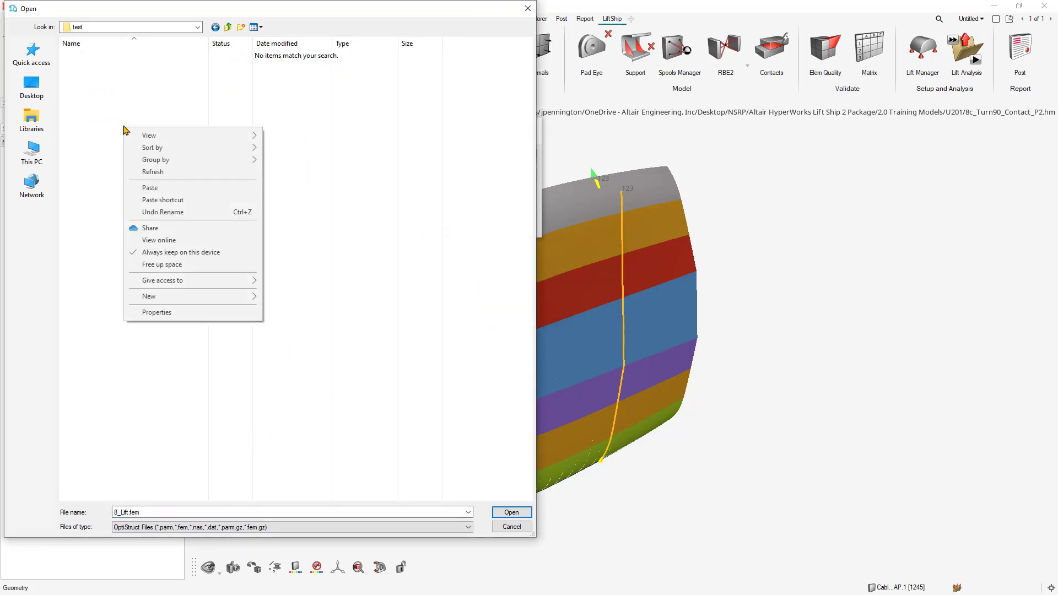
pyautogui.click(154, 187)
pyautogui.doubleClick(117, 58)
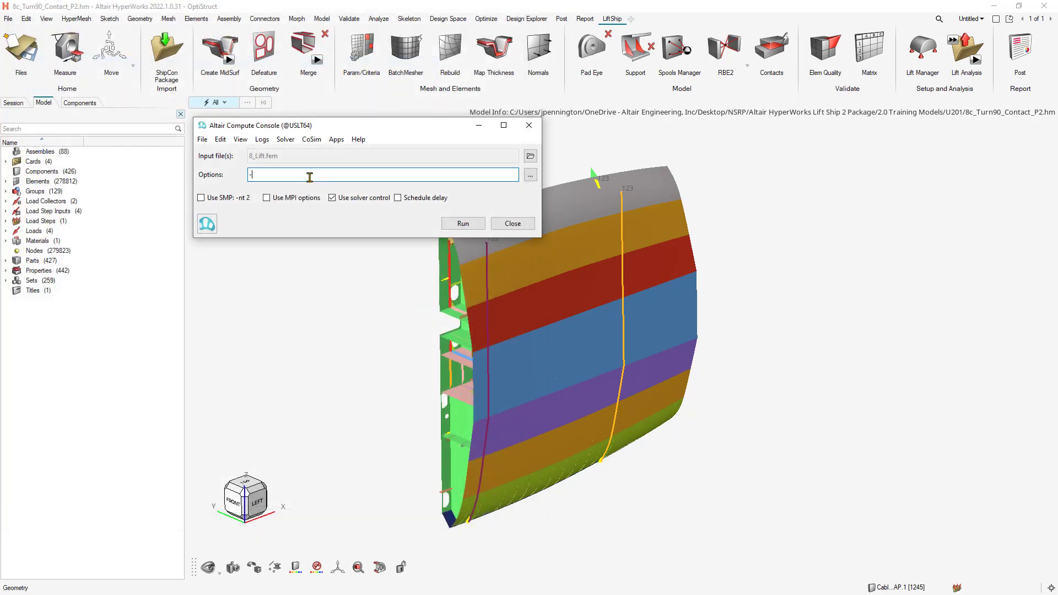
# - Run the 8_Lift.fem job with the option -nt 8 and arrange the console beside an enlarged solver view
pyautogui.click(463, 223)
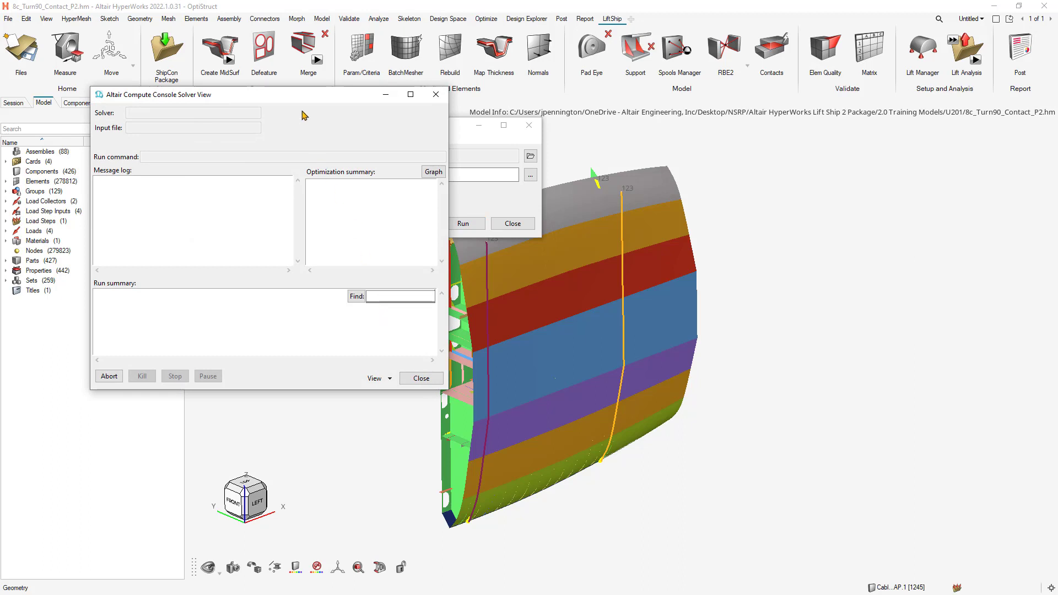
pyautogui.moveTo(305, 100); pyautogui.dragTo(818, 89)
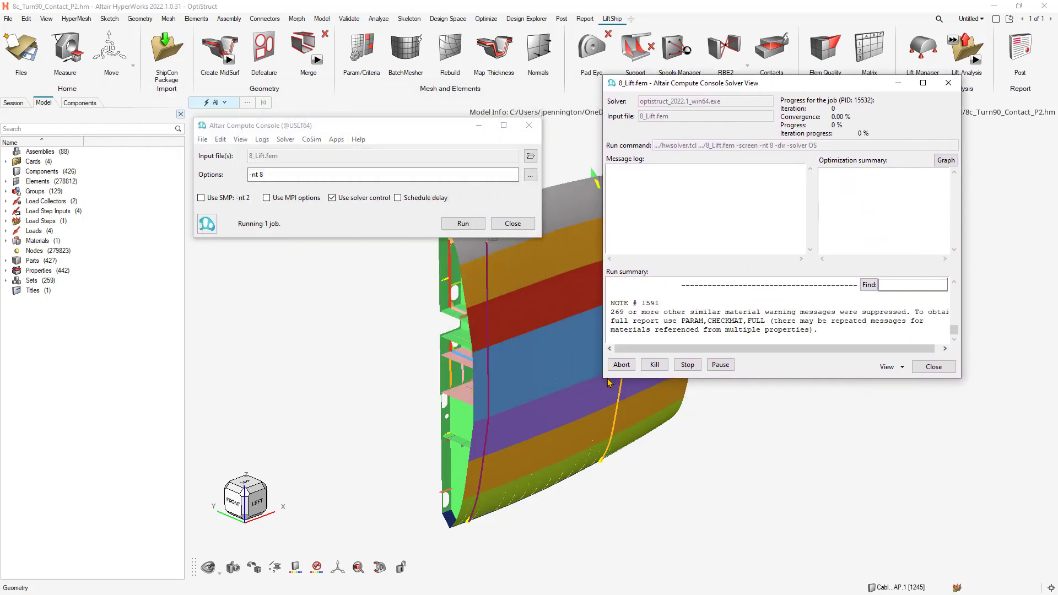
pyautogui.moveTo(605, 379); pyautogui.dragTo(525, 526)
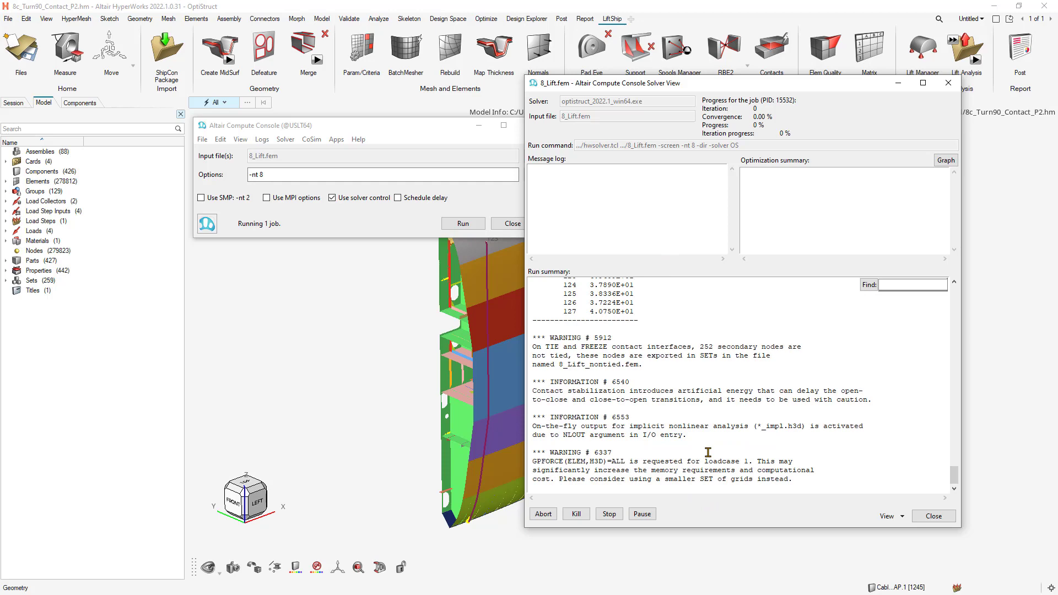
pyautogui.click(372, 128)
pyautogui.moveTo(372, 128); pyautogui.dragTo(433, 151)
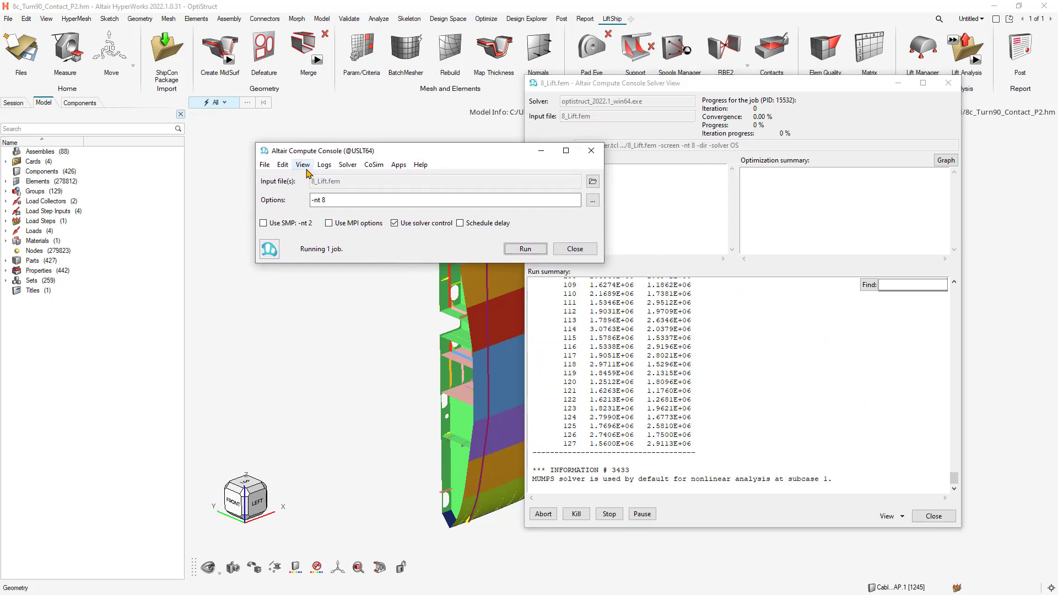
# - Create a new folder named test2 on the Desktop while browsing for another input file
pyautogui.click(592, 181)
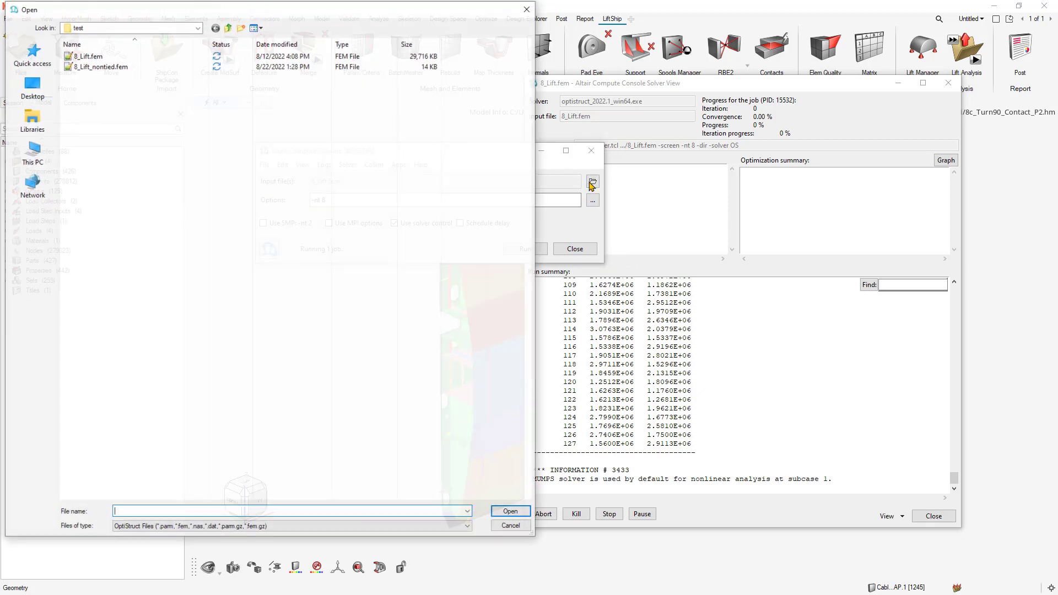
pyautogui.click(228, 28)
pyautogui.rightClick(116, 175)
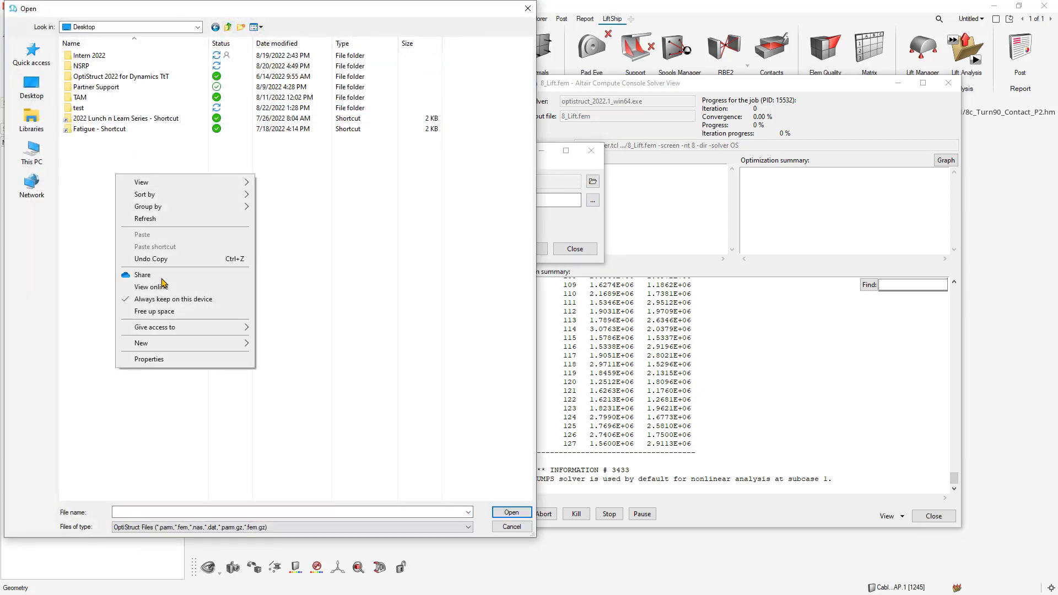
pyautogui.moveTo(155, 344)
pyautogui.click(270, 339)
pyautogui.rightClick(125, 201)
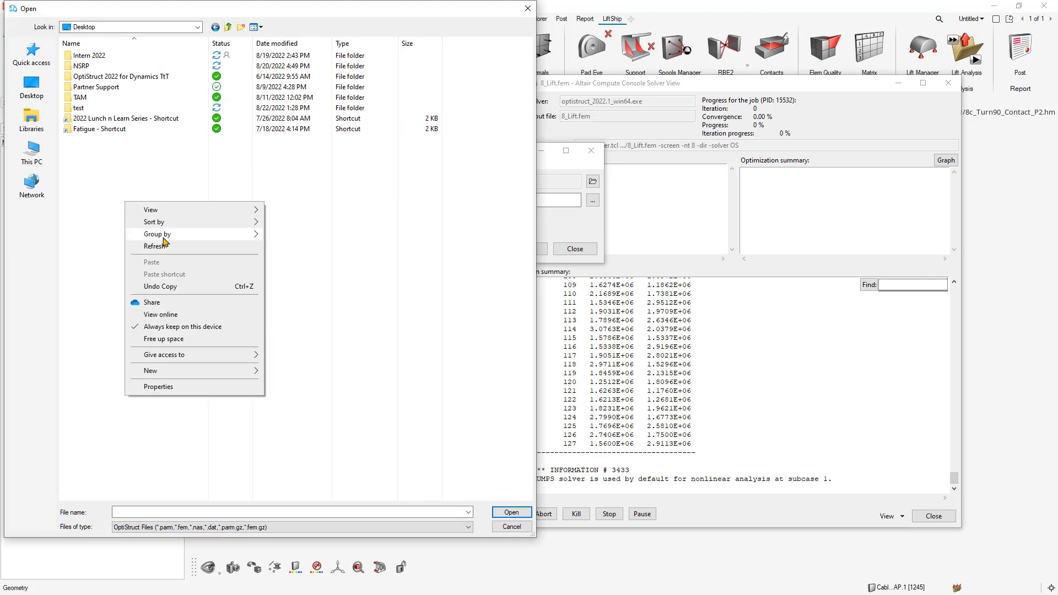
pyautogui.moveTo(165, 370)
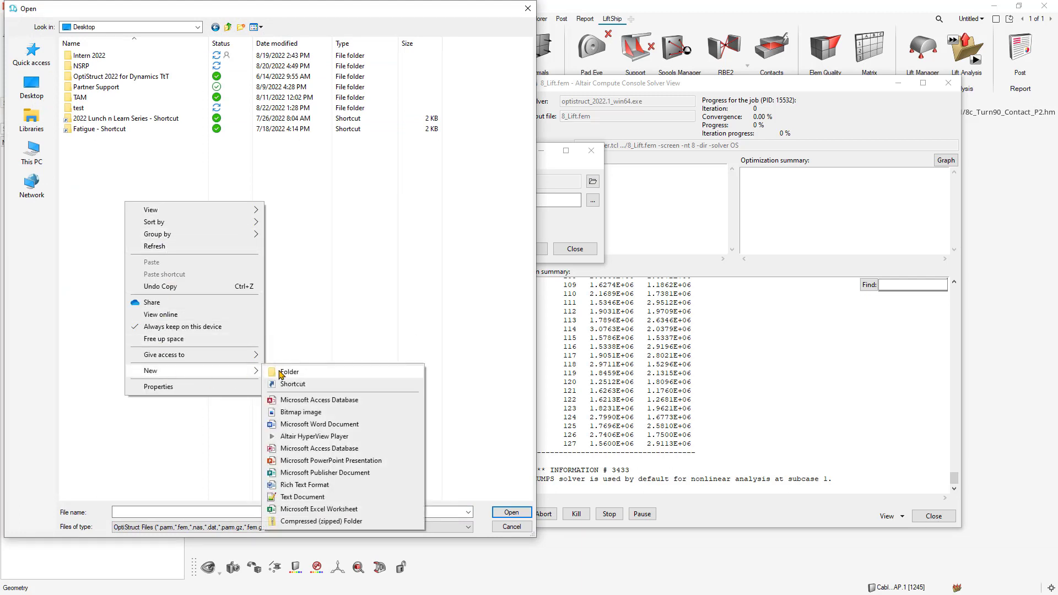
pyautogui.click(286, 373)
pyautogui.write('test2')
pyautogui.press('Return')
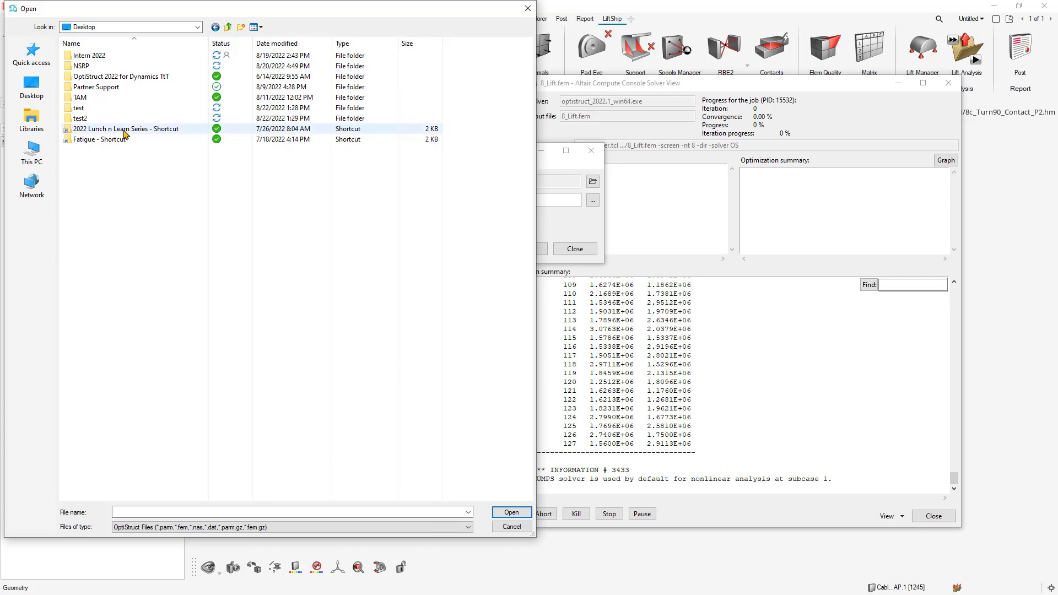
# - Copy the solver file 8d_TurnFreeHang_P3.fem from the Run_P3_TurnFreeHang folder inside U201
pyautogui.click(37, 51)
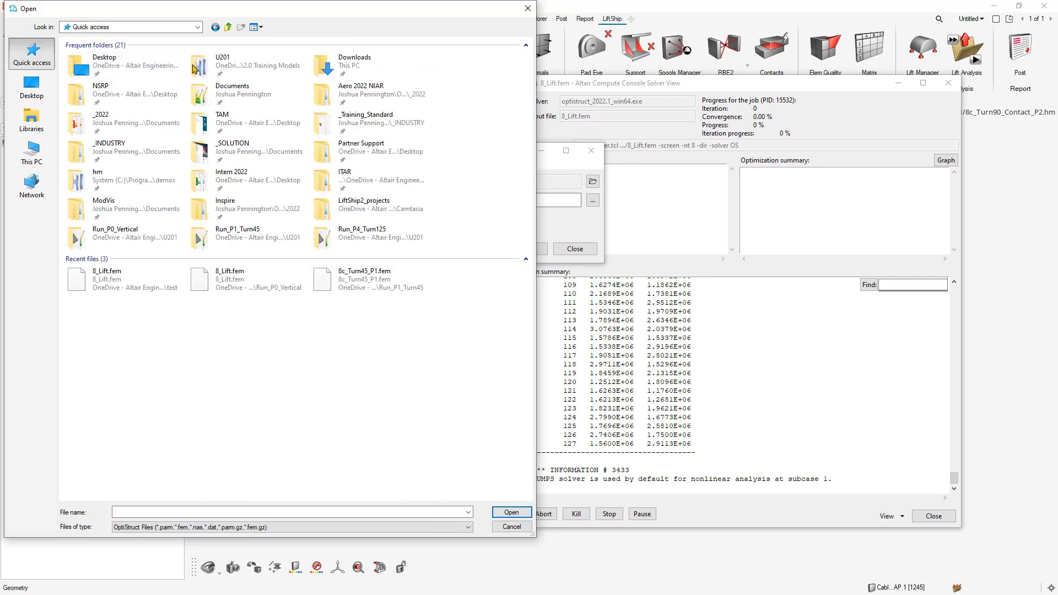
pyautogui.doubleClick(198, 66)
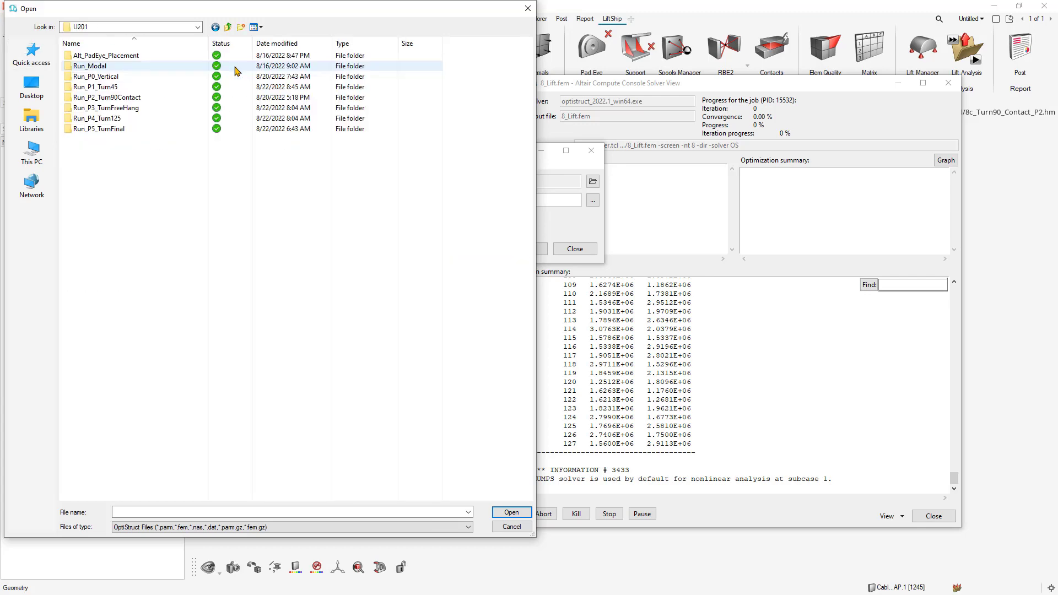
pyautogui.doubleClick(132, 108)
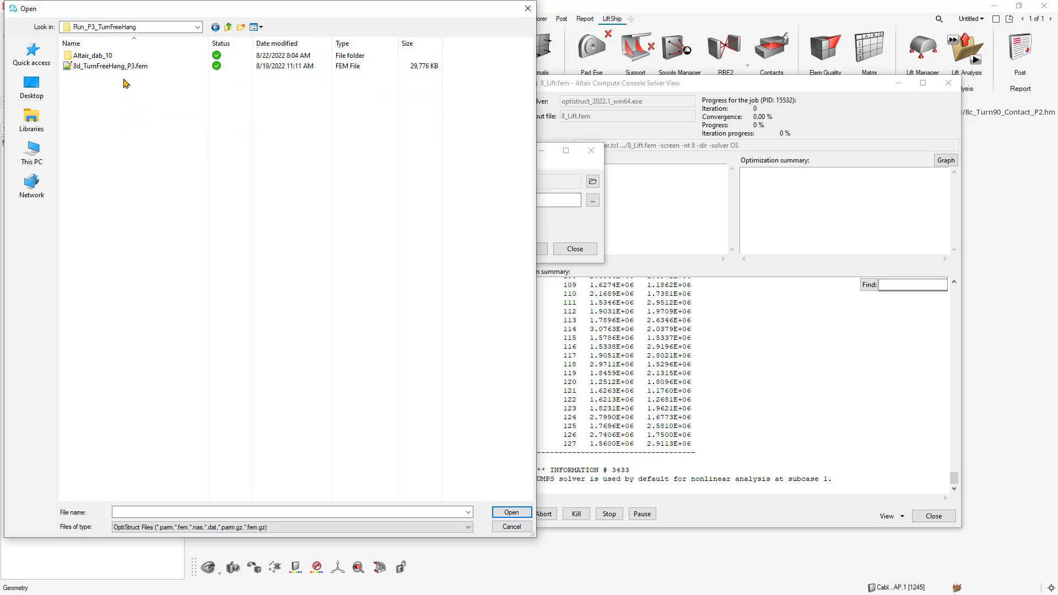
pyautogui.click(110, 66)
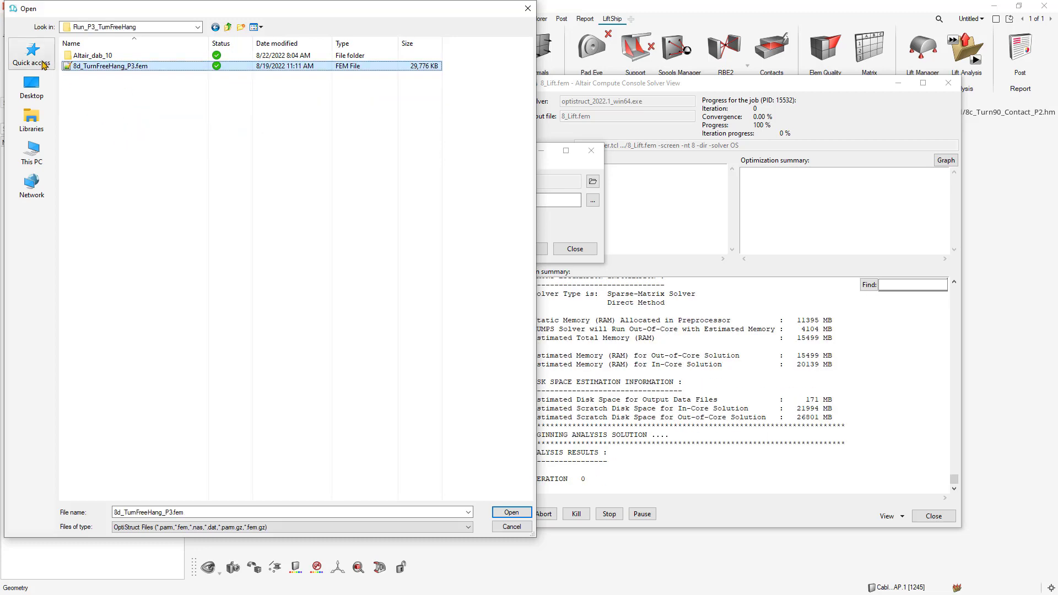
# - Paste 8d_TurnFreeHang_P3.fem into the test2 folder and load that copy as the input file
pyautogui.click(31, 85)
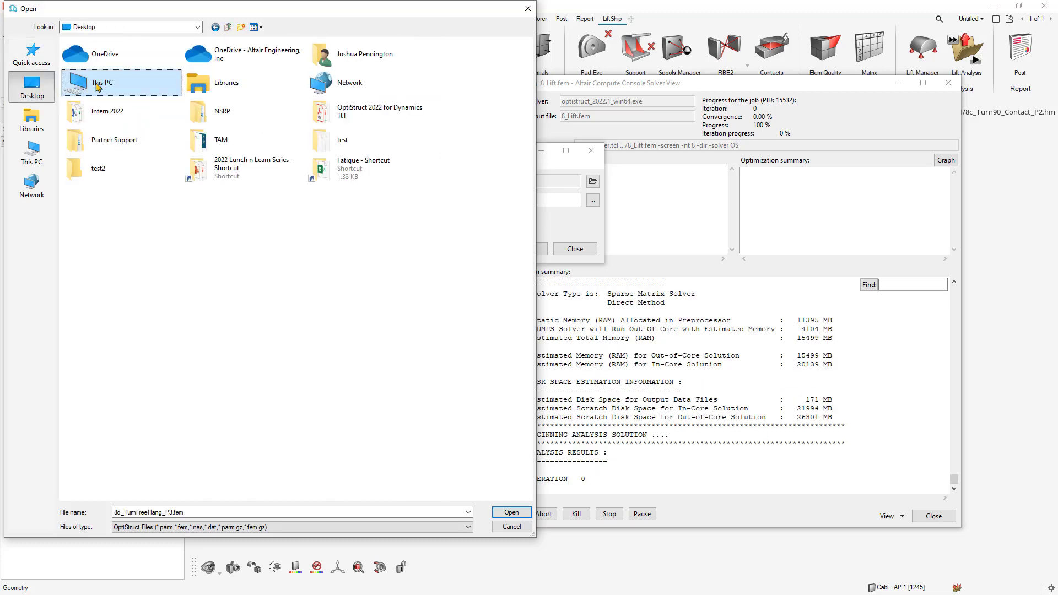
pyautogui.doubleClick(99, 168)
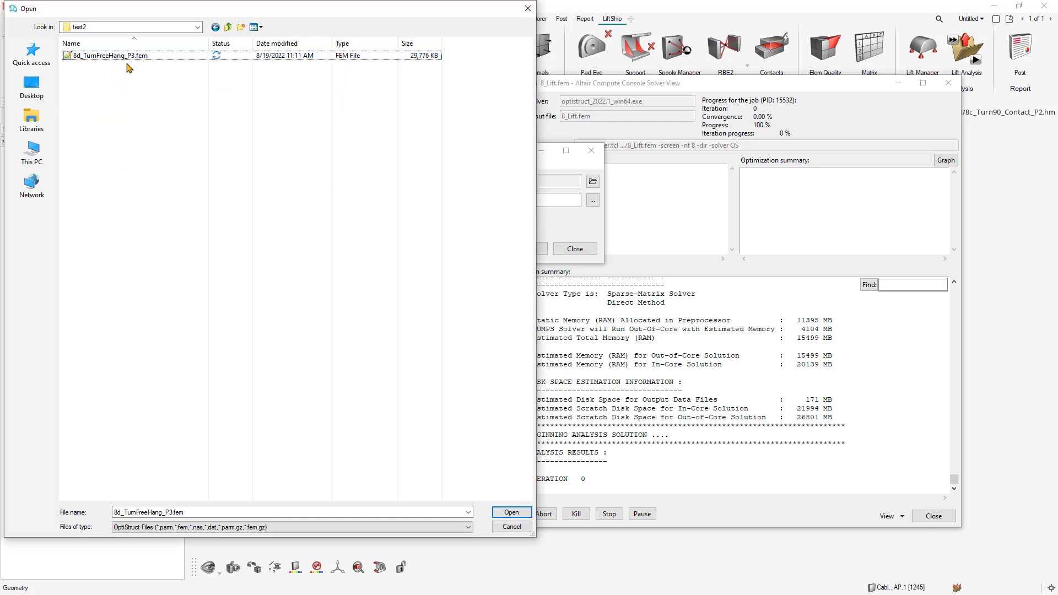
pyautogui.doubleClick(119, 55)
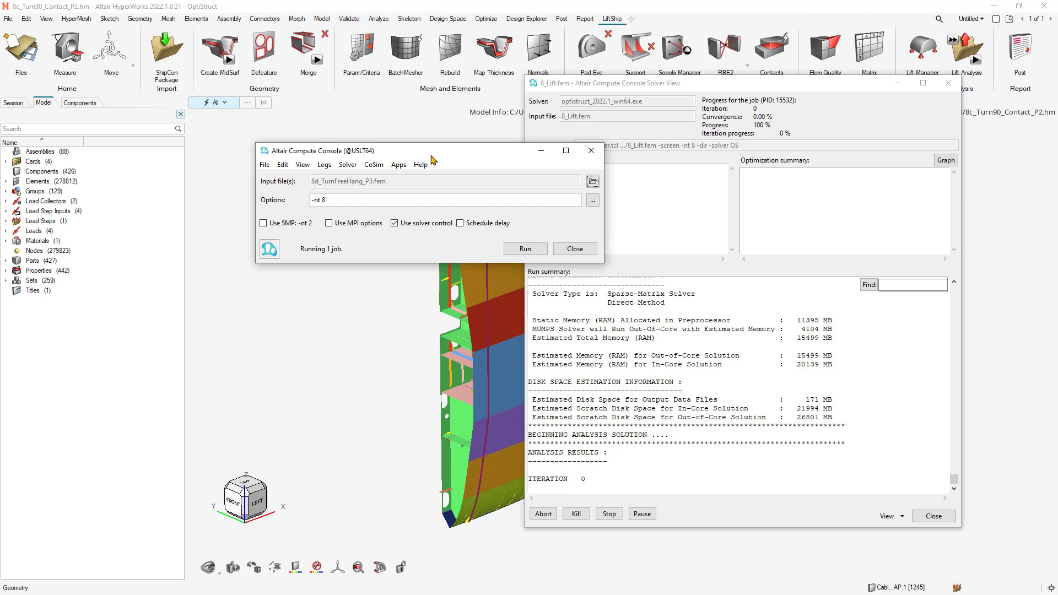
# - Submit the 8d_TurnFreeHang_P3.fem job with the option -nt 8 and add it to the queue behind the running job
pyautogui.moveTo(430, 156); pyautogui.dragTo(369, 131)
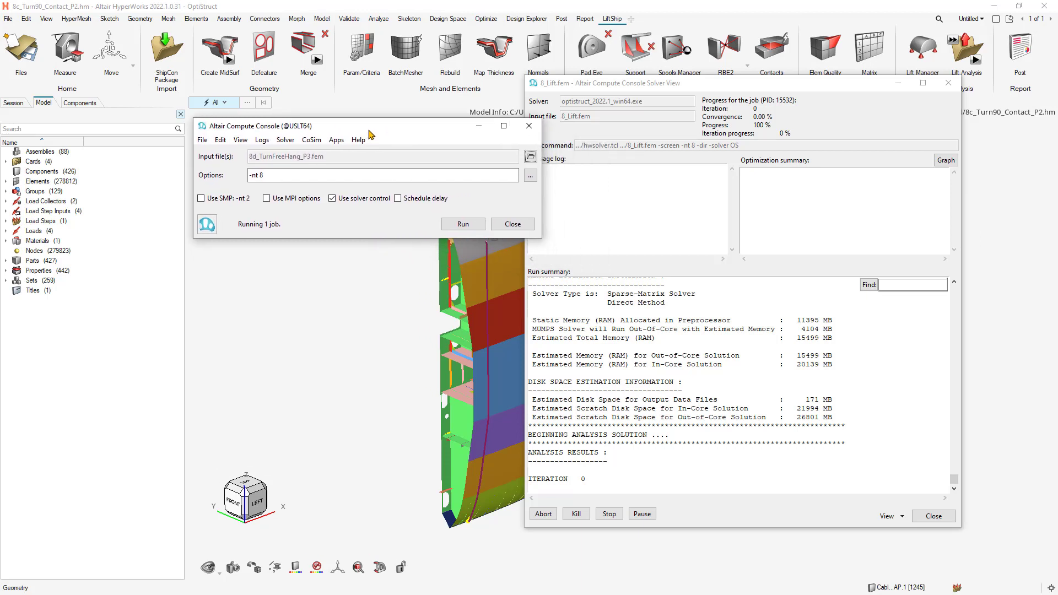
pyautogui.click(463, 224)
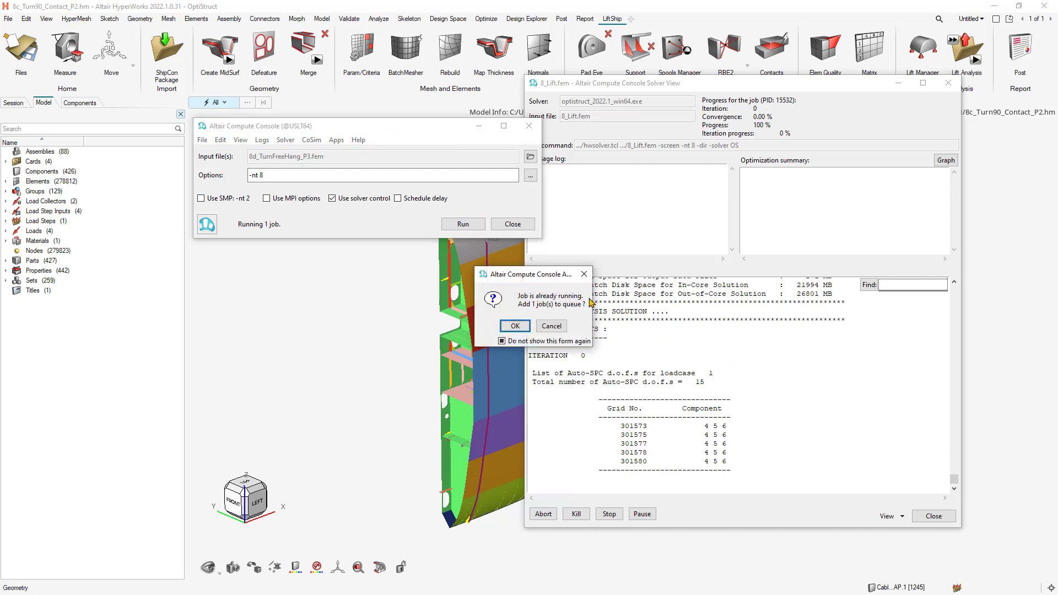
pyautogui.click(515, 326)
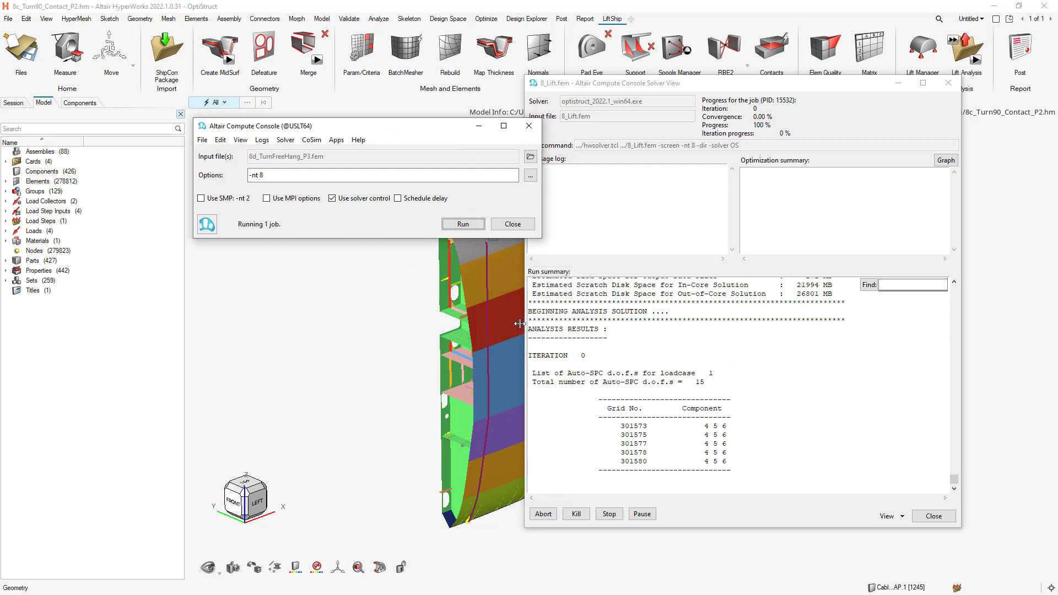
# - Review the status of the submitted jobs in the job queue and close the list
pyautogui.click(240, 140)
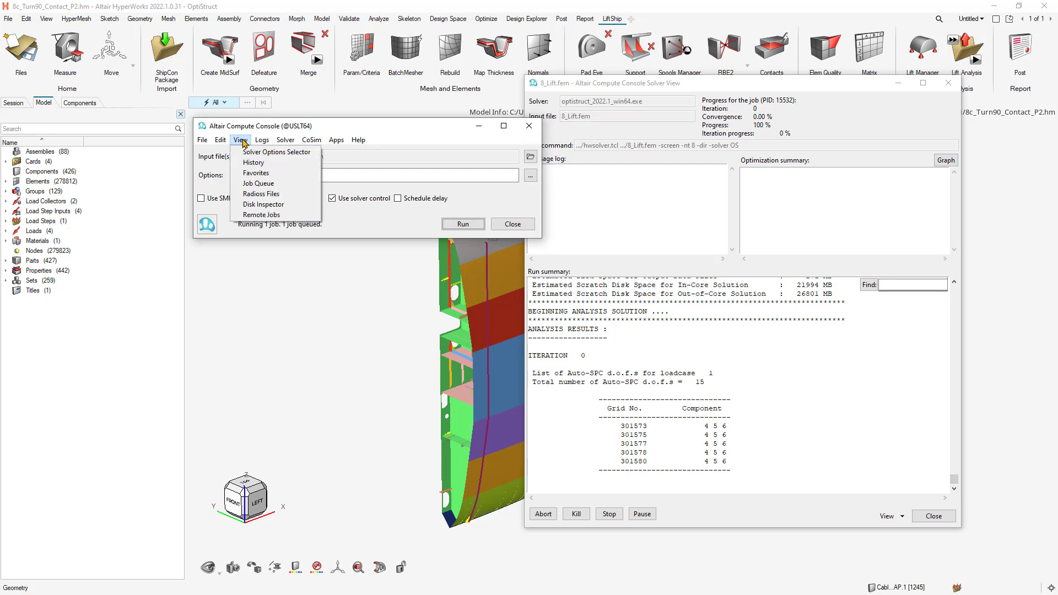
pyautogui.click(274, 184)
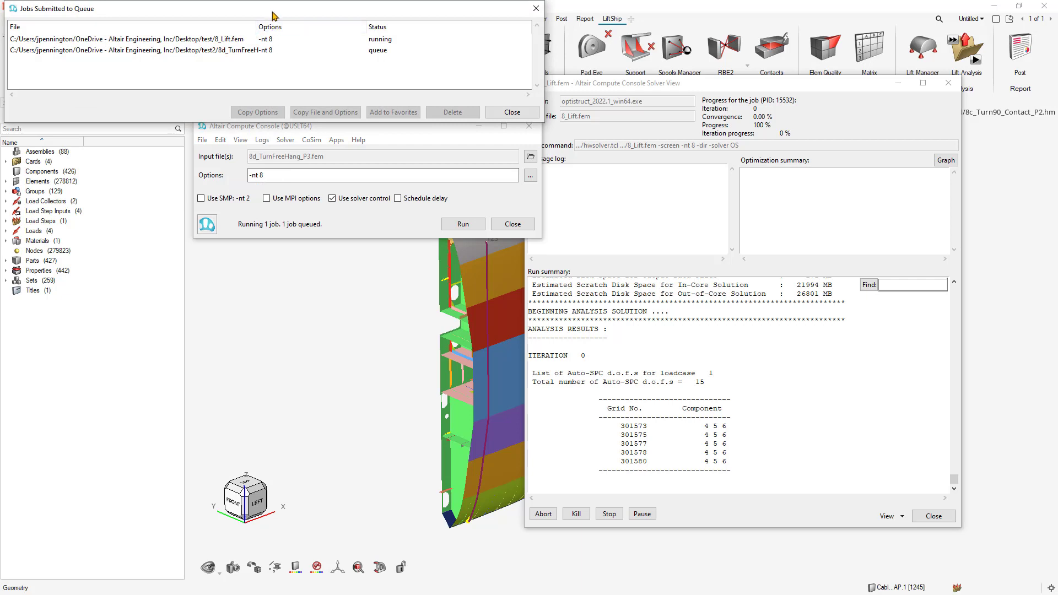
pyautogui.moveTo(274, 15); pyautogui.dragTo(292, 47)
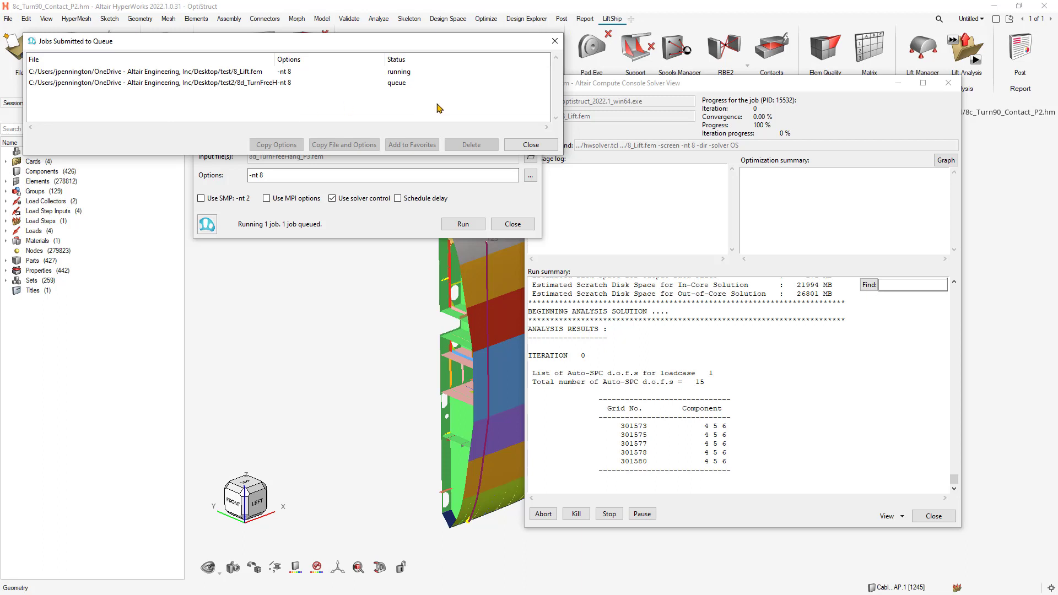
pyautogui.click(530, 145)
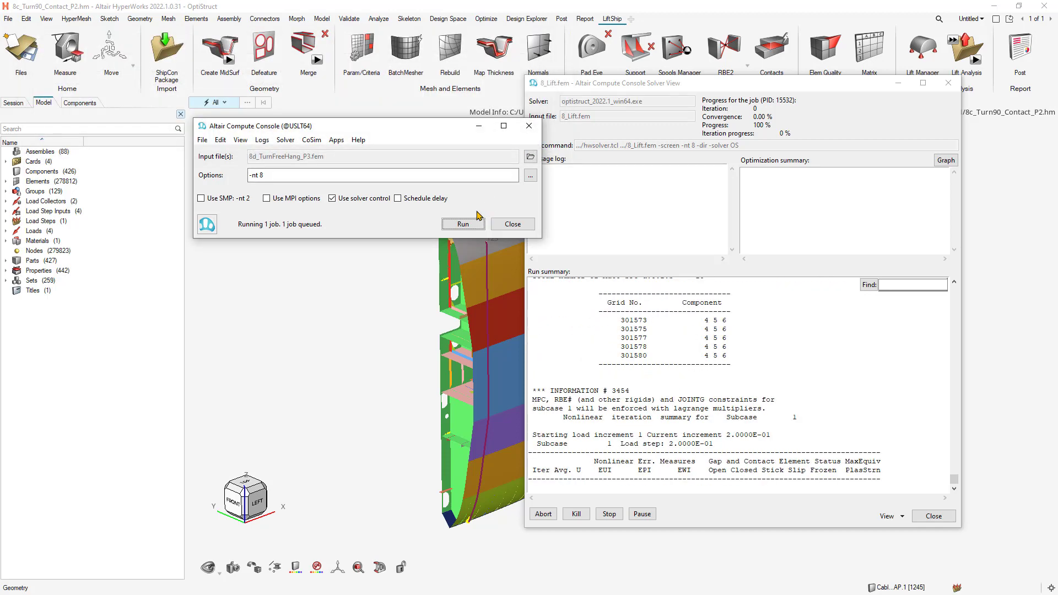
# - Abort the running 8_Lift.fem job and the 8d_TurnFreeHang_P3.fem job that follows it
pyautogui.click(543, 514)
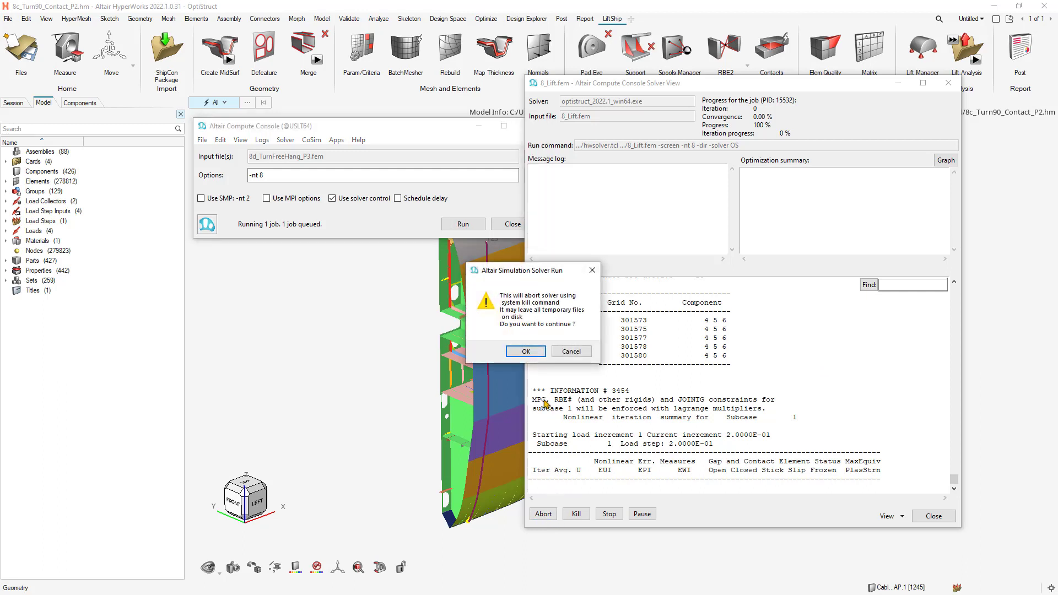
pyautogui.click(537, 353)
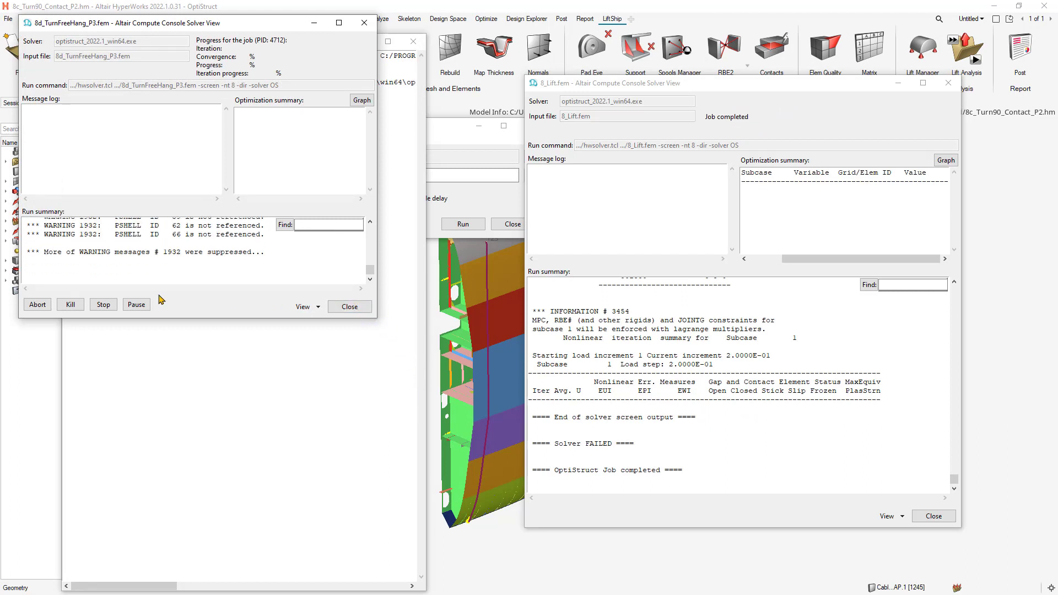
pyautogui.click(48, 304)
pyautogui.click(527, 350)
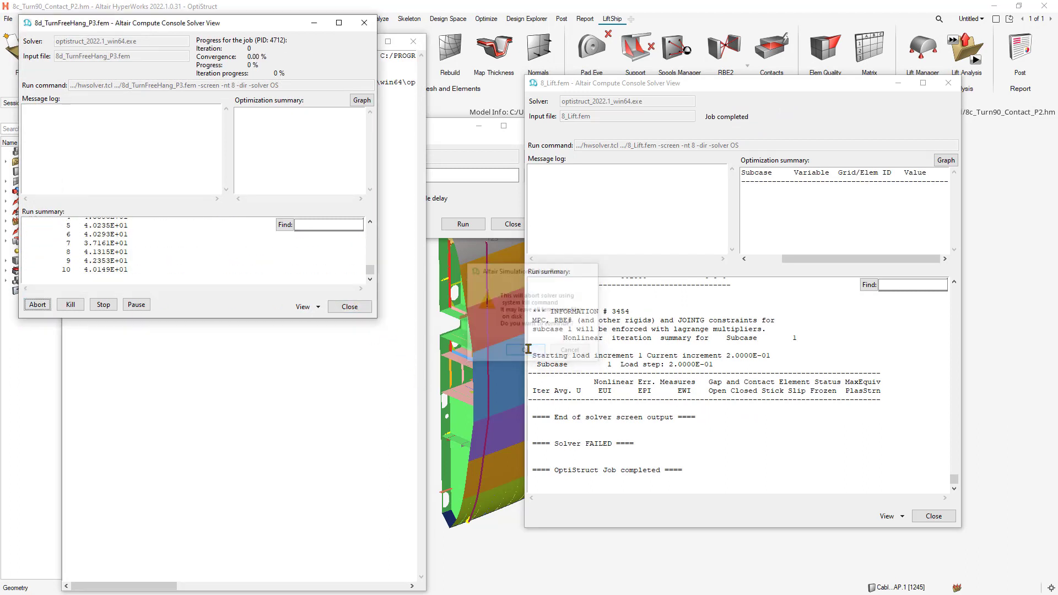
# - Close the solver views and job logs of both aborted jobs, and close the Altair Compute Console
pyautogui.click(933, 516)
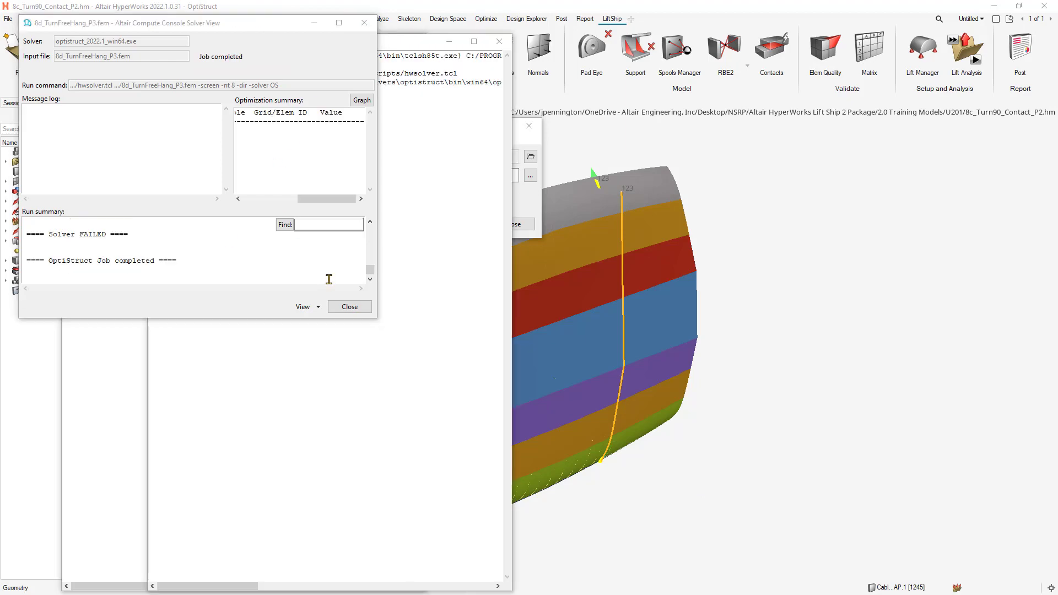
pyautogui.click(349, 305)
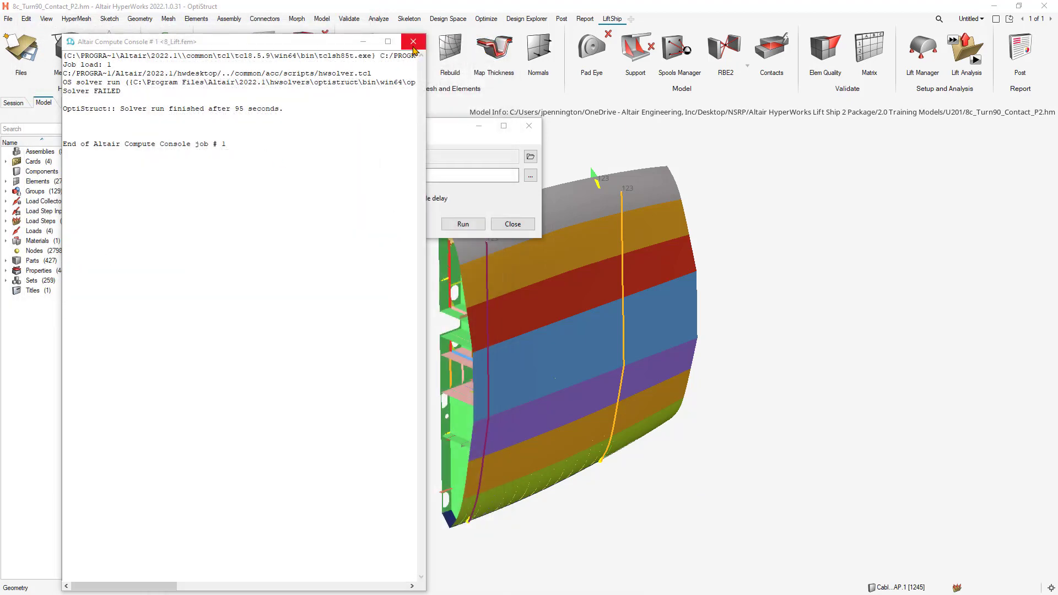
pyautogui.moveTo(369, 129); pyautogui.dragTo(373, 140)
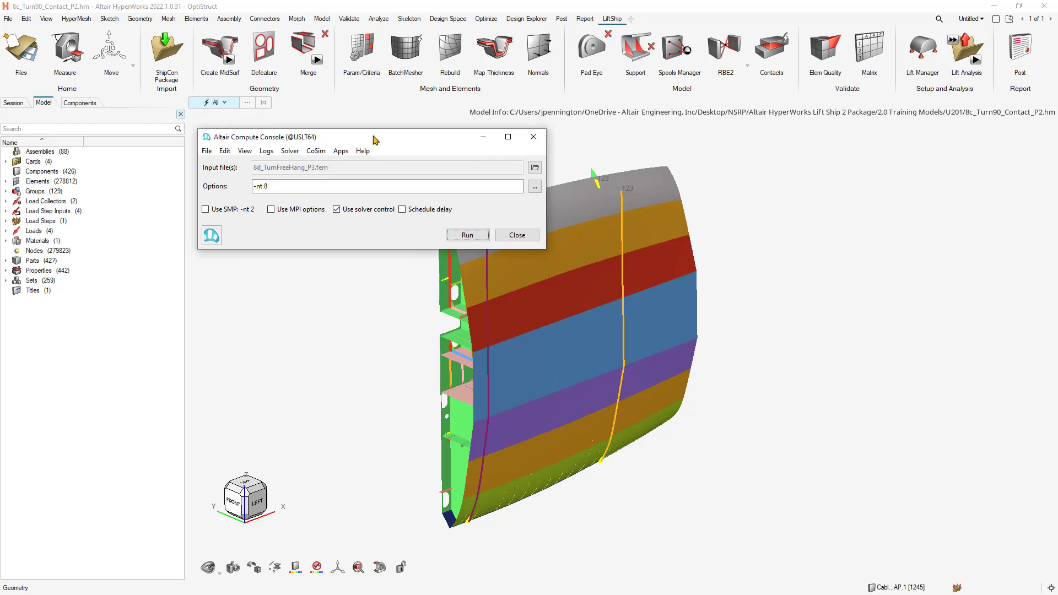
pyautogui.click(517, 235)
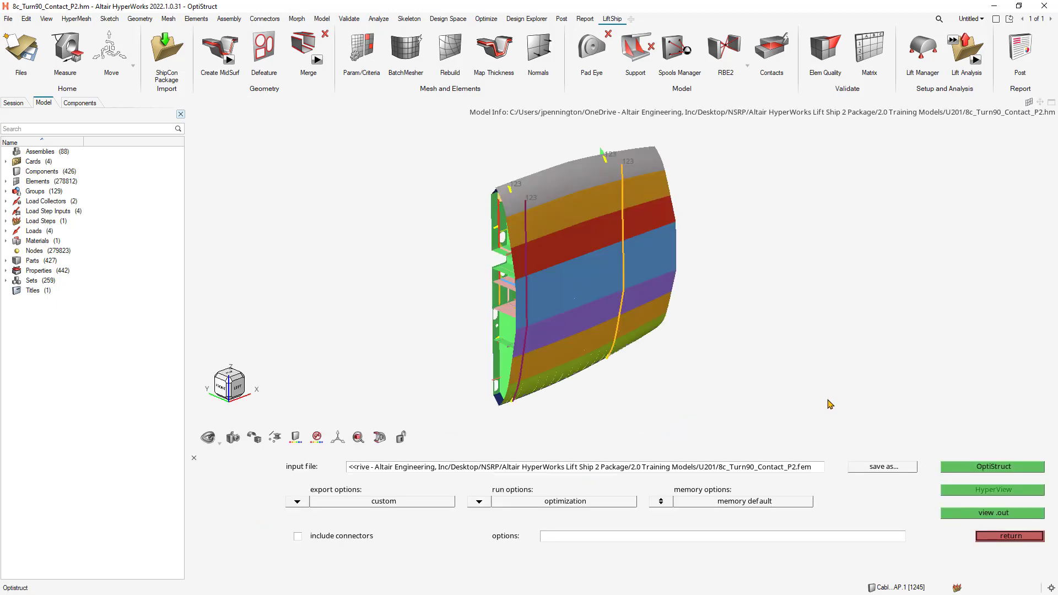
# - Set the OptiStruct run for 8c_Turn90_Contact_P2.fem to the option -nt 8 and the run type check
pyautogui.click(552, 537)
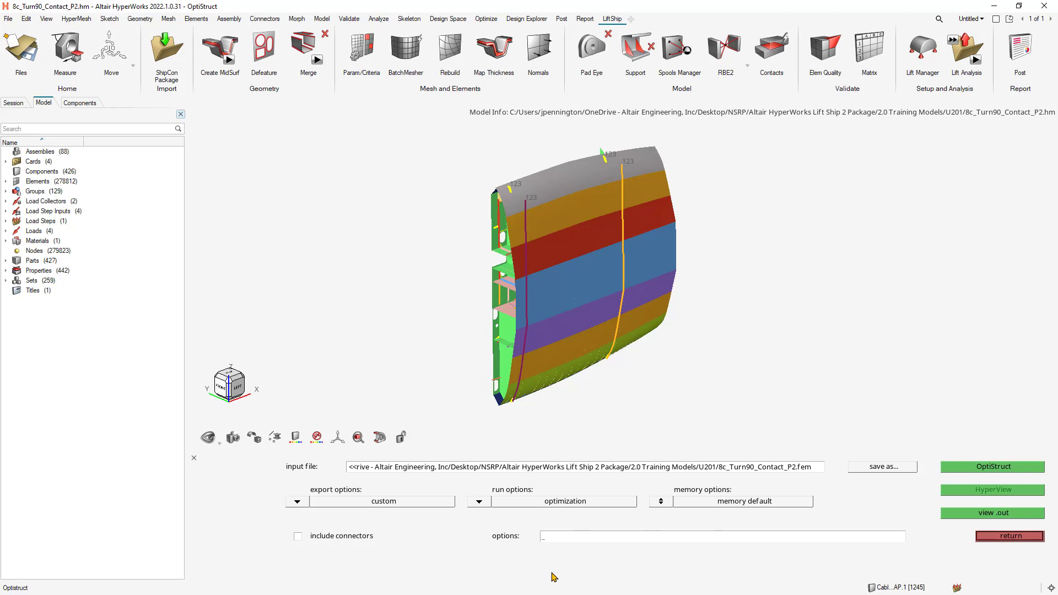
pyautogui.write('-nt 8')
pyautogui.click(481, 503)
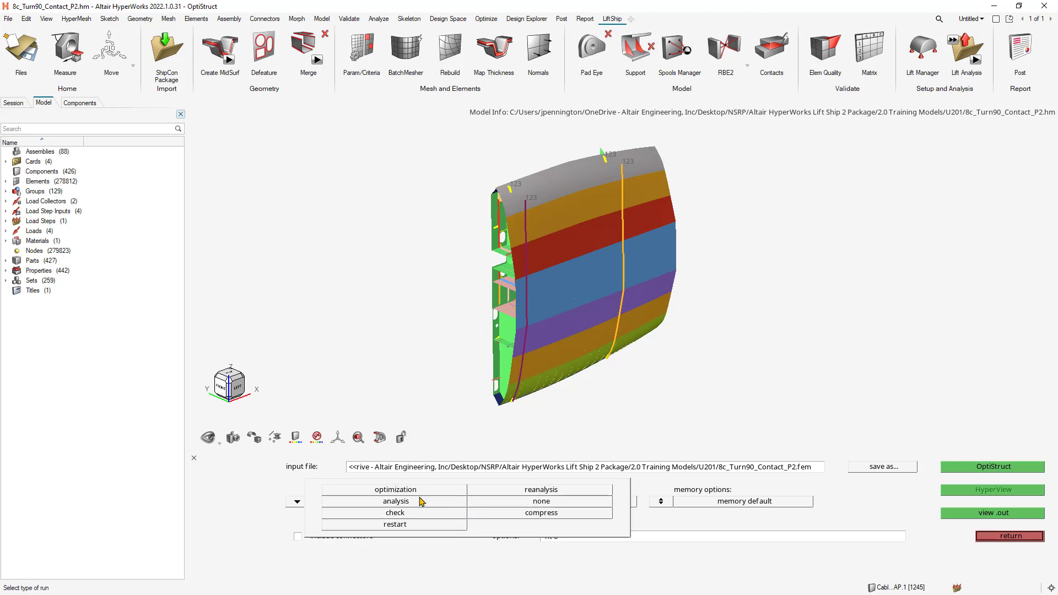
pyautogui.click(394, 517)
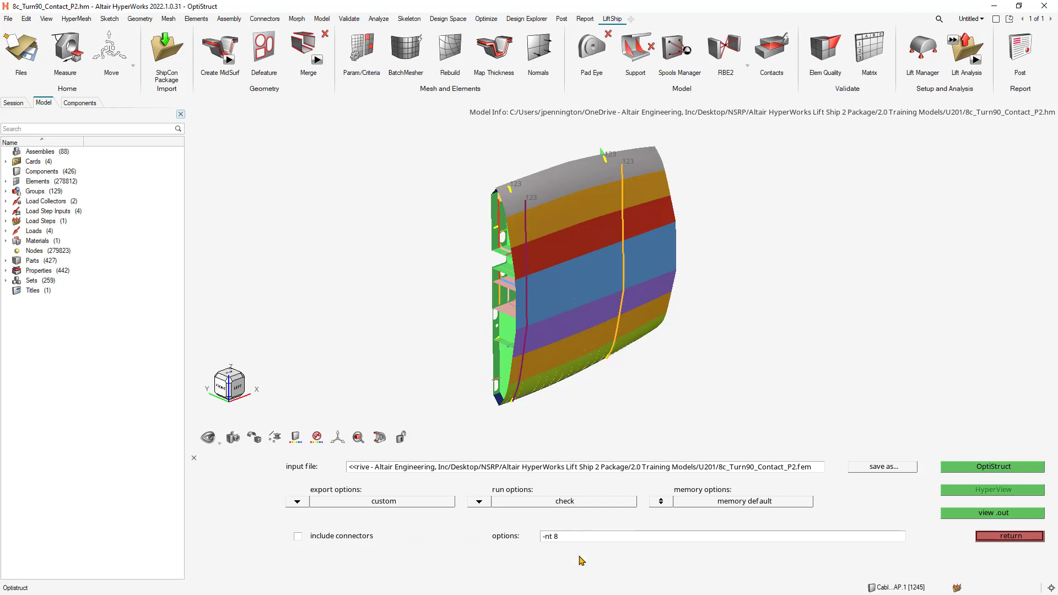